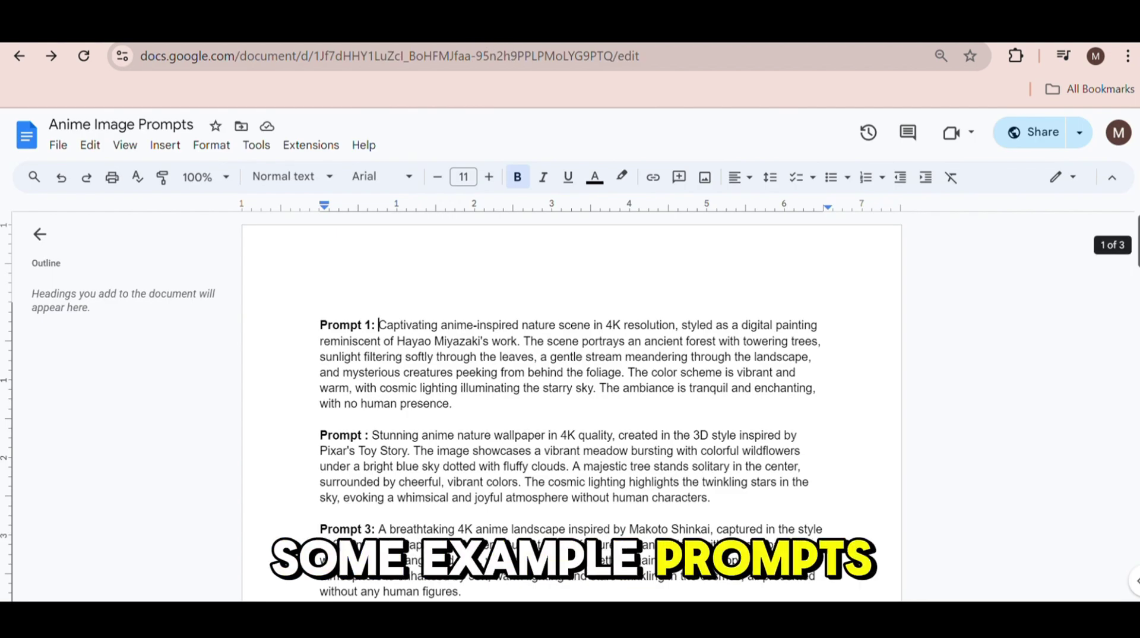
Copy the full text of Prompt 1 from the Anime Image Prompts document
{"action": "scroll", "coordinate": [570, 404], "scroll_direction": "down", "scroll_amount": 4}
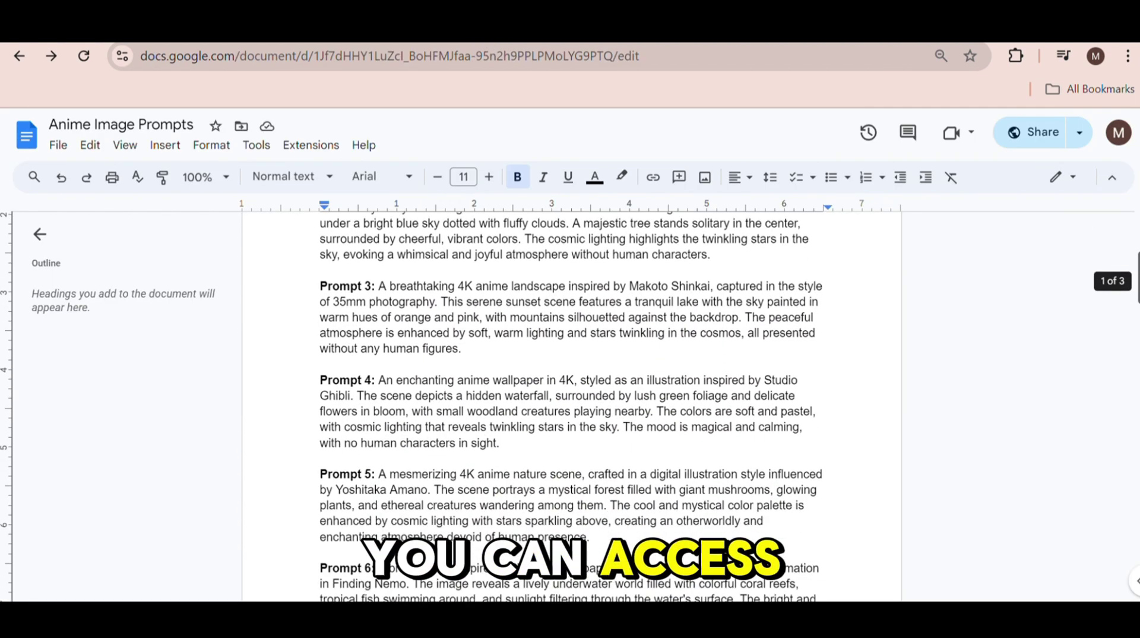
{"action": "scroll", "coordinate": [570, 404], "scroll_direction": "down", "scroll_amount": 4}
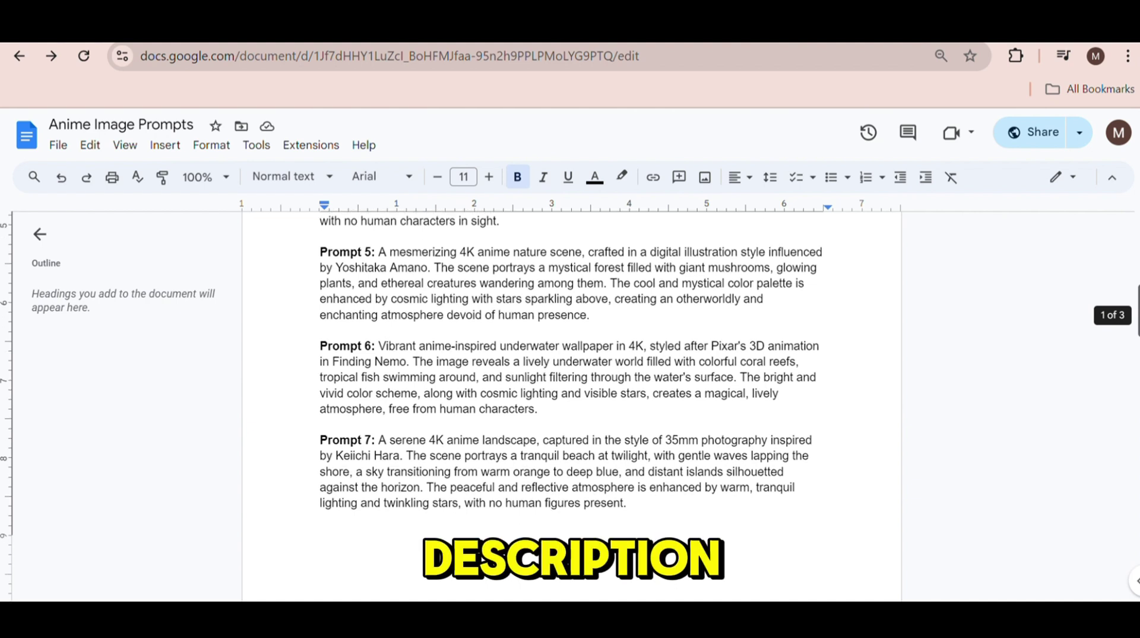
{"action": "scroll", "coordinate": [570, 404], "scroll_direction": "down", "scroll_amount": 1}
{"action": "scroll", "coordinate": [570, 404], "scroll_direction": "up", "scroll_amount": 10}
{"action": "left_click_drag", "start_coordinate": [378, 326], "coordinate": [458, 404]}
{"action": "key", "text": "ctrl+c"}
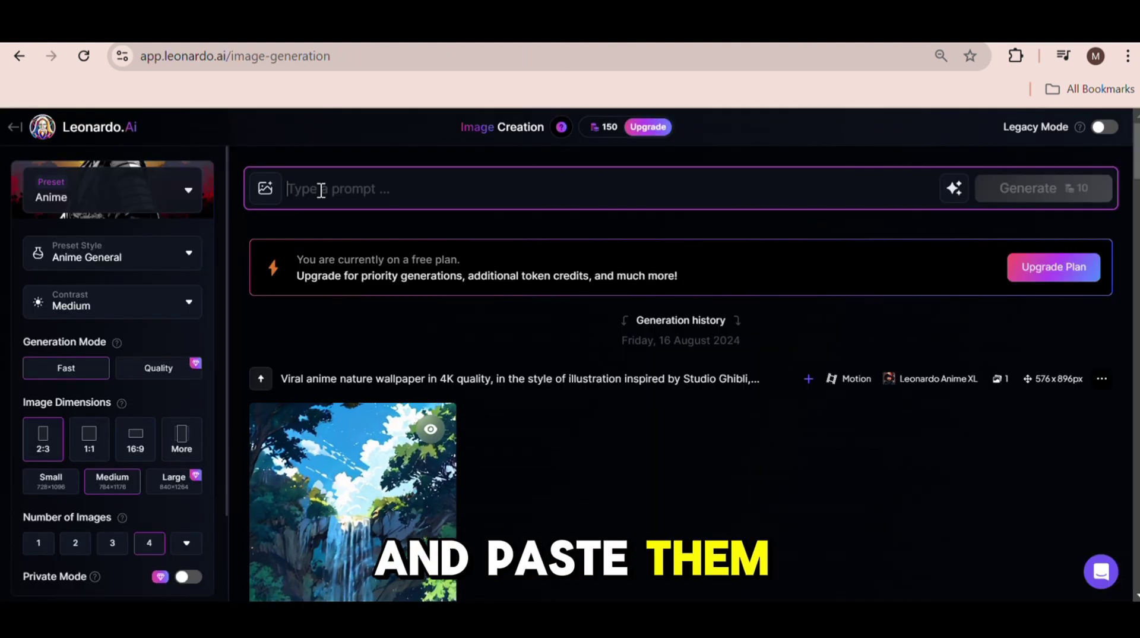
Paste the copied nature scene prompt into the Leonardo.Ai image prompt and switch the preset to Anime
{"action": "left_click", "coordinate": [321, 189]}
{"action": "key", "text": "ctrl+v"}
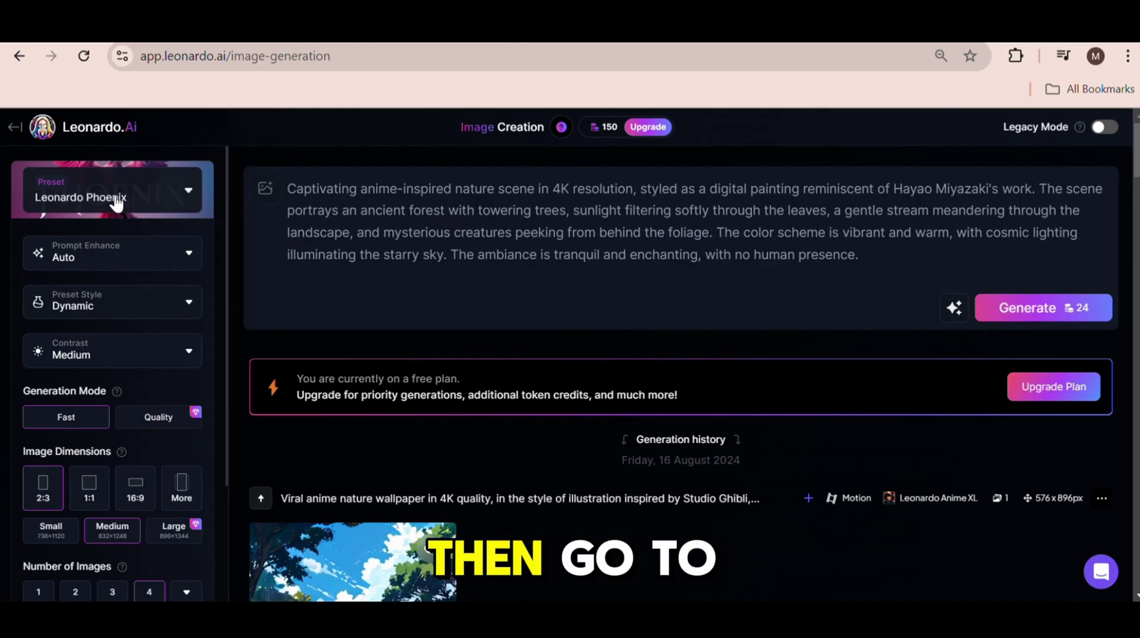
{"action": "left_click", "coordinate": [117, 204]}
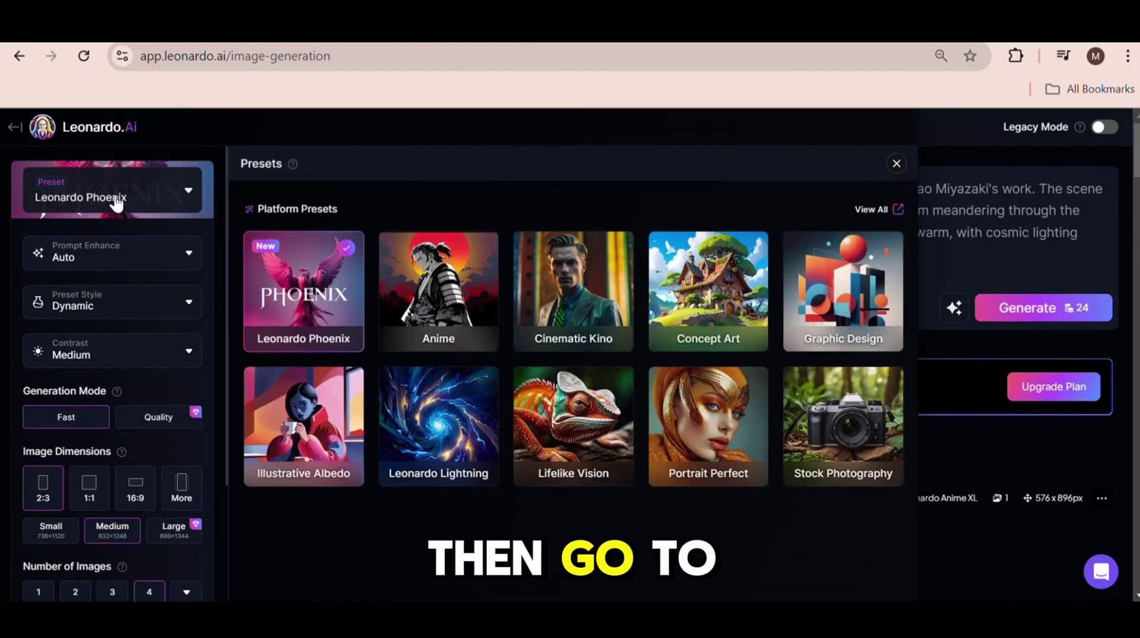
{"action": "left_click", "coordinate": [406, 306]}
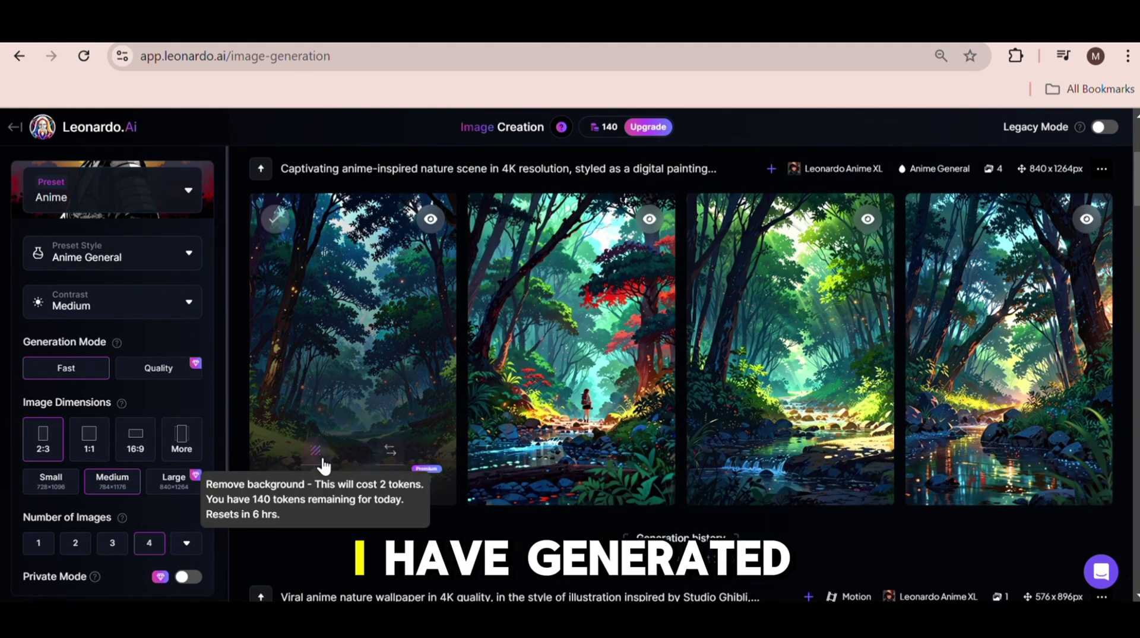
Generate a motion video from the first waterfall image in the 15 August 2024 generation history
{"action": "scroll", "coordinate": [523, 201], "scroll_direction": "down", "scroll_amount": 10}
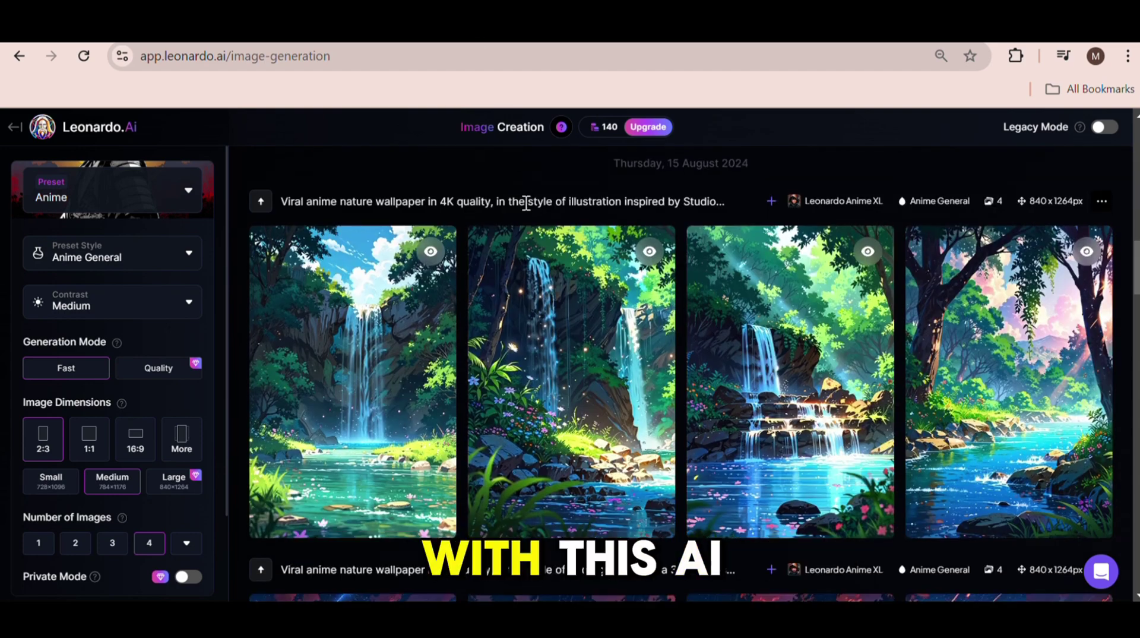
{"action": "scroll", "coordinate": [524, 201], "scroll_direction": "down", "scroll_amount": 8}
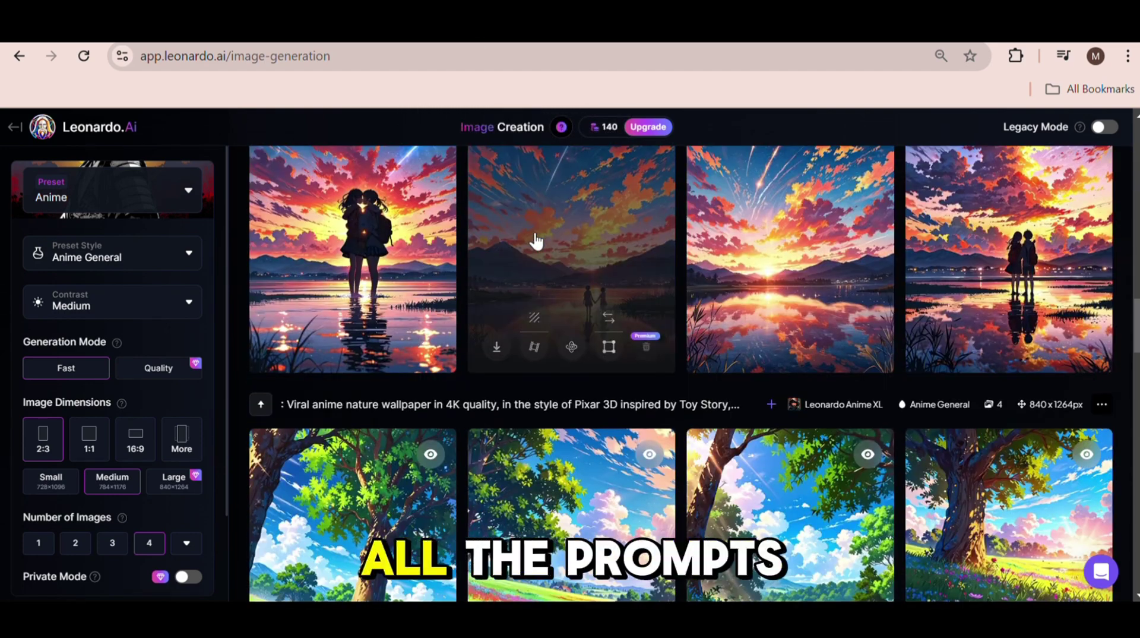
{"action": "scroll", "coordinate": [535, 241], "scroll_direction": "down", "scroll_amount": 5}
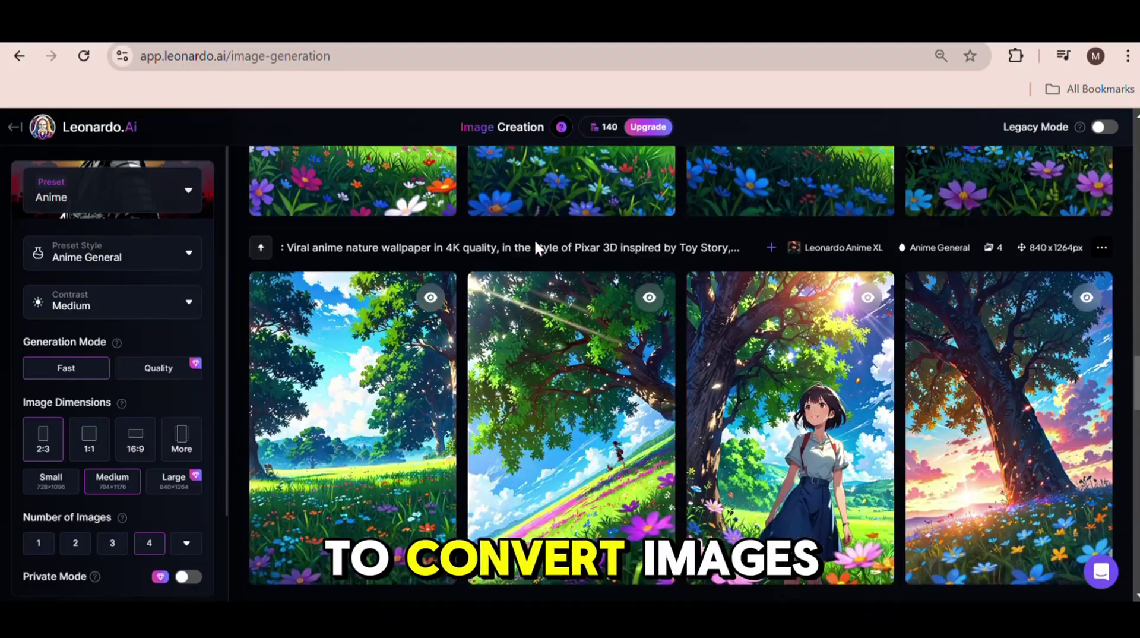
{"action": "scroll", "coordinate": [535, 242], "scroll_direction": "down", "scroll_amount": 2}
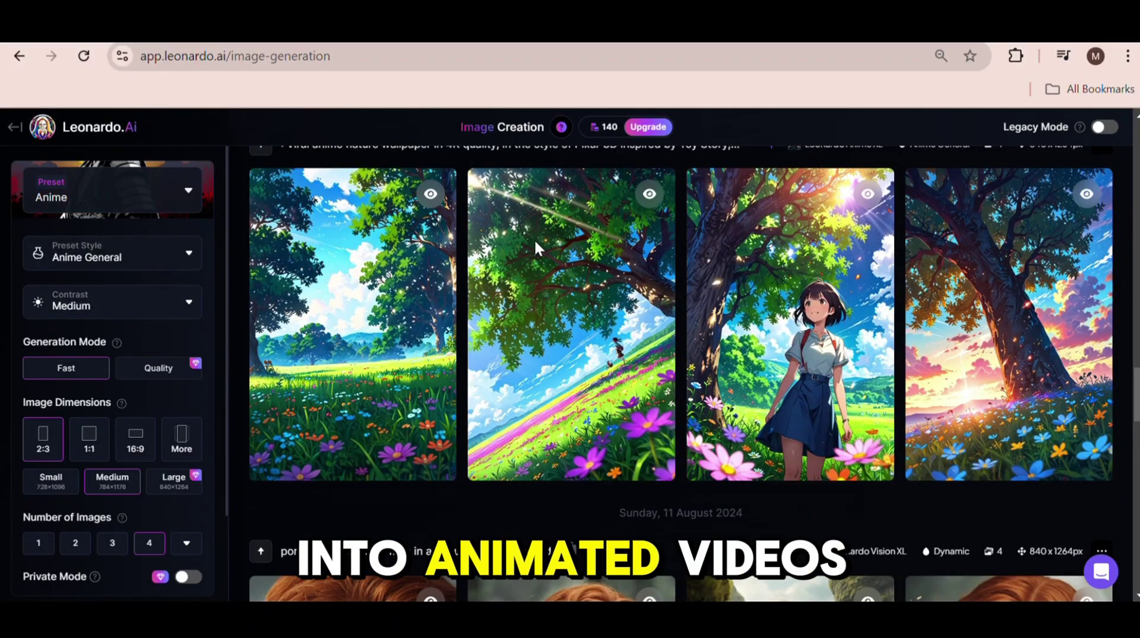
{"action": "scroll", "coordinate": [535, 240], "scroll_direction": "up", "scroll_amount": 8}
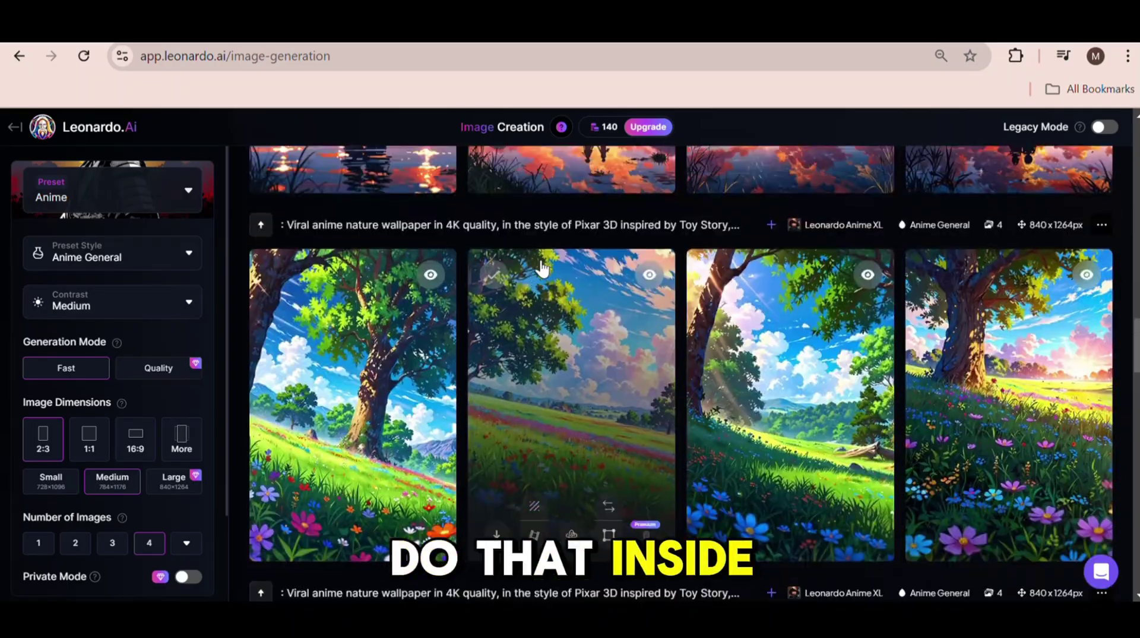
{"action": "scroll", "coordinate": [535, 273], "scroll_direction": "up", "scroll_amount": 2}
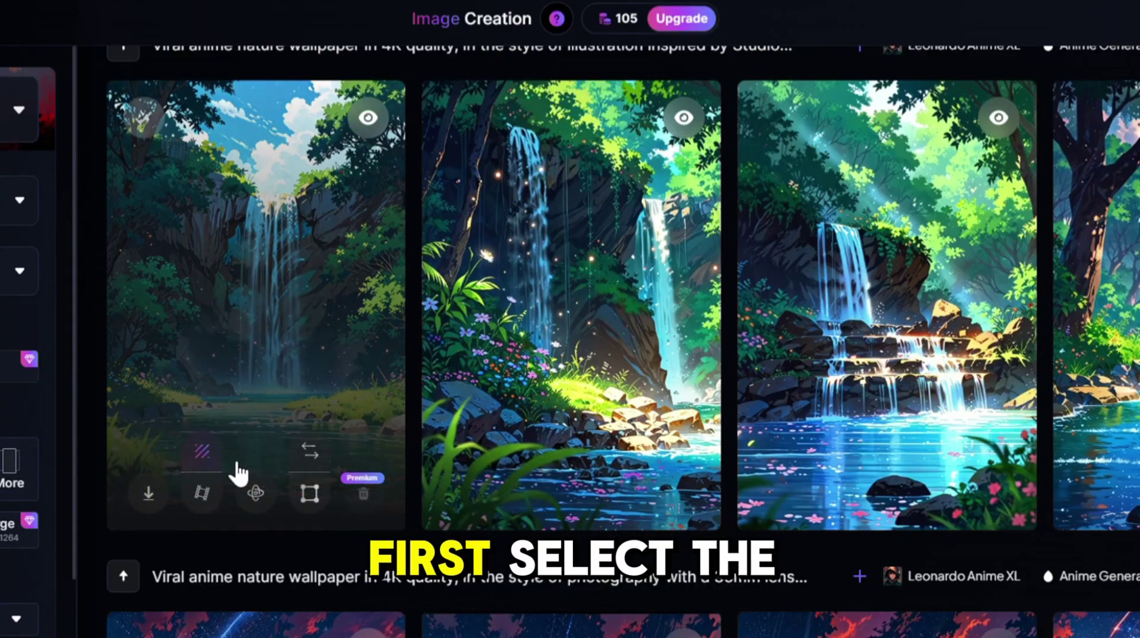
{"action": "left_click", "coordinate": [202, 499]}
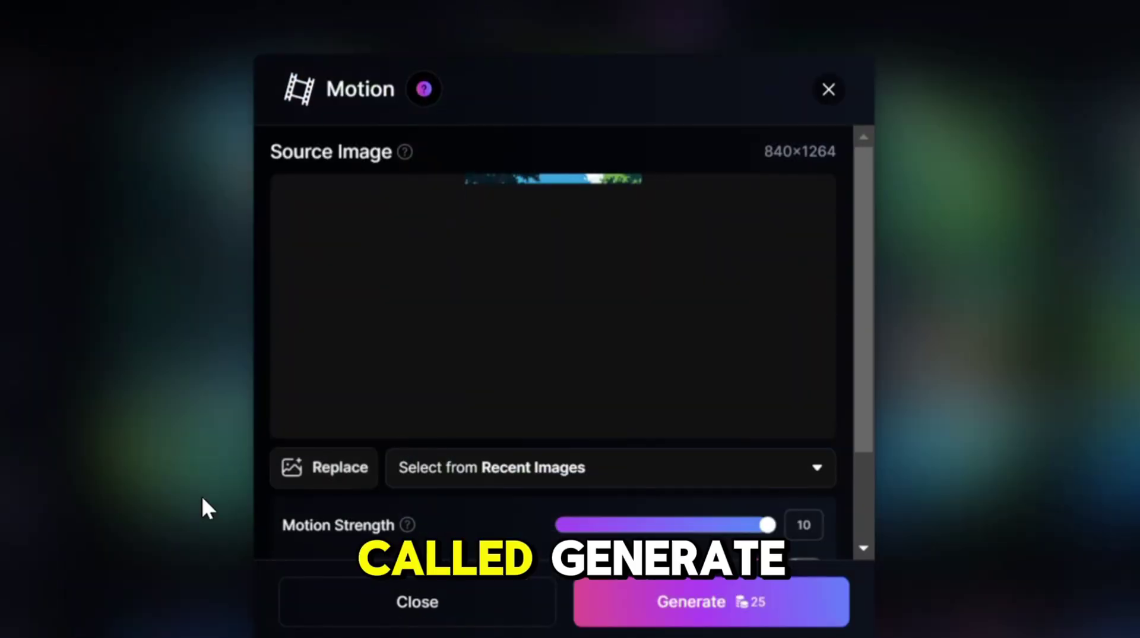
{"action": "left_click", "coordinate": [701, 615]}
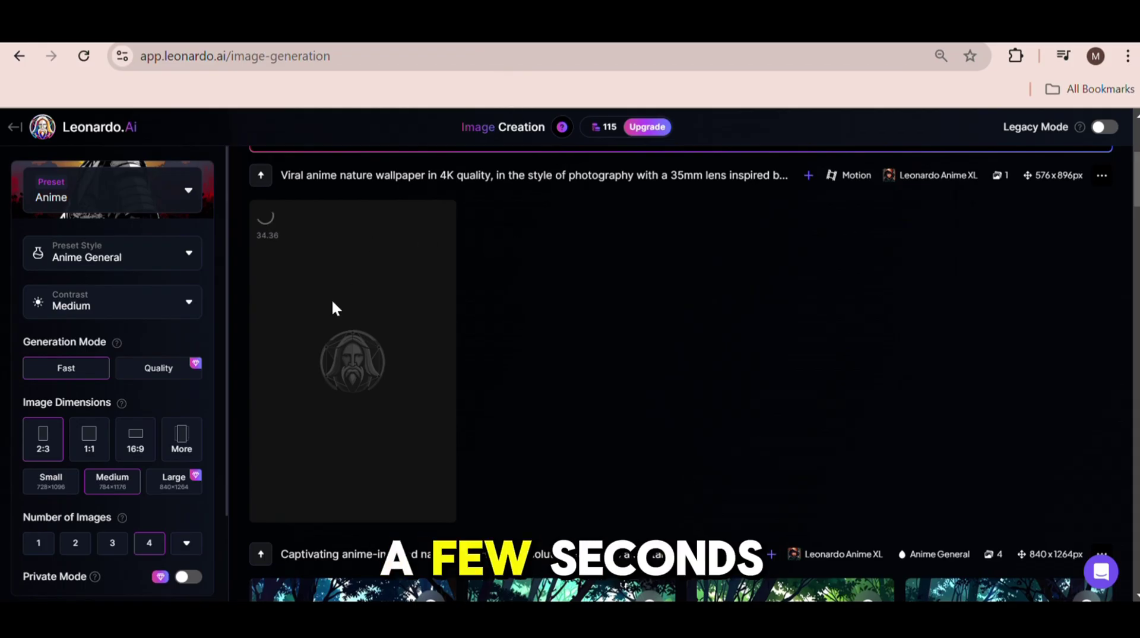
Generate motion videos from the first three forest images created with the Captivating anime-inspired nature scene prompt
{"action": "scroll", "coordinate": [394, 325], "scroll_direction": "down", "scroll_amount": 6}
{"action": "left_click", "coordinate": [319, 502]}
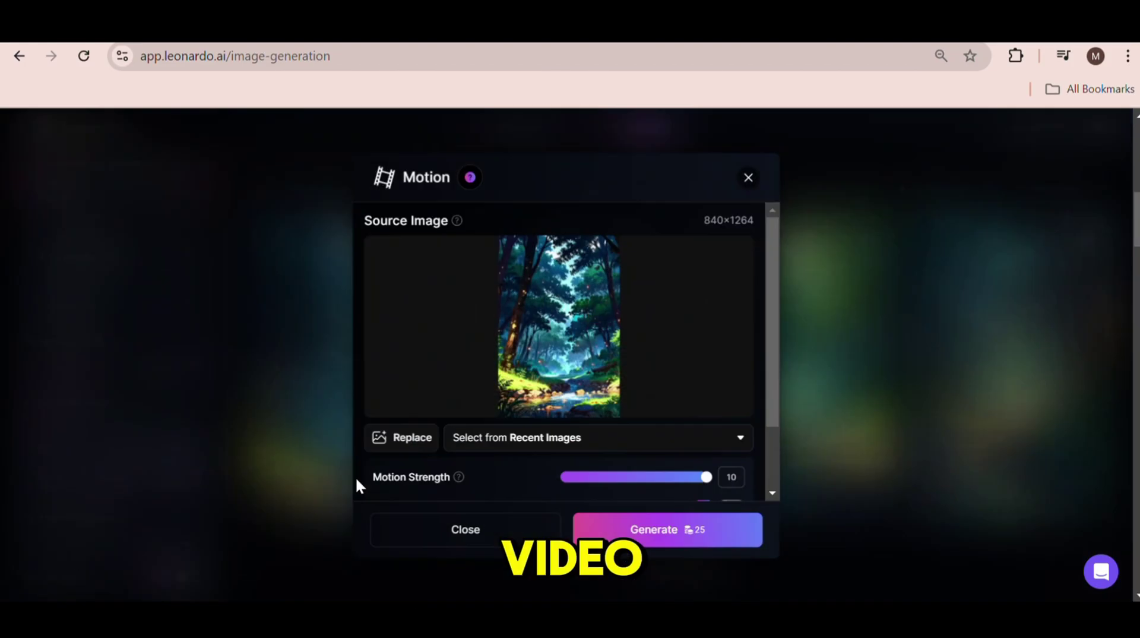
{"action": "left_click", "coordinate": [612, 534]}
{"action": "left_click", "coordinate": [533, 498]}
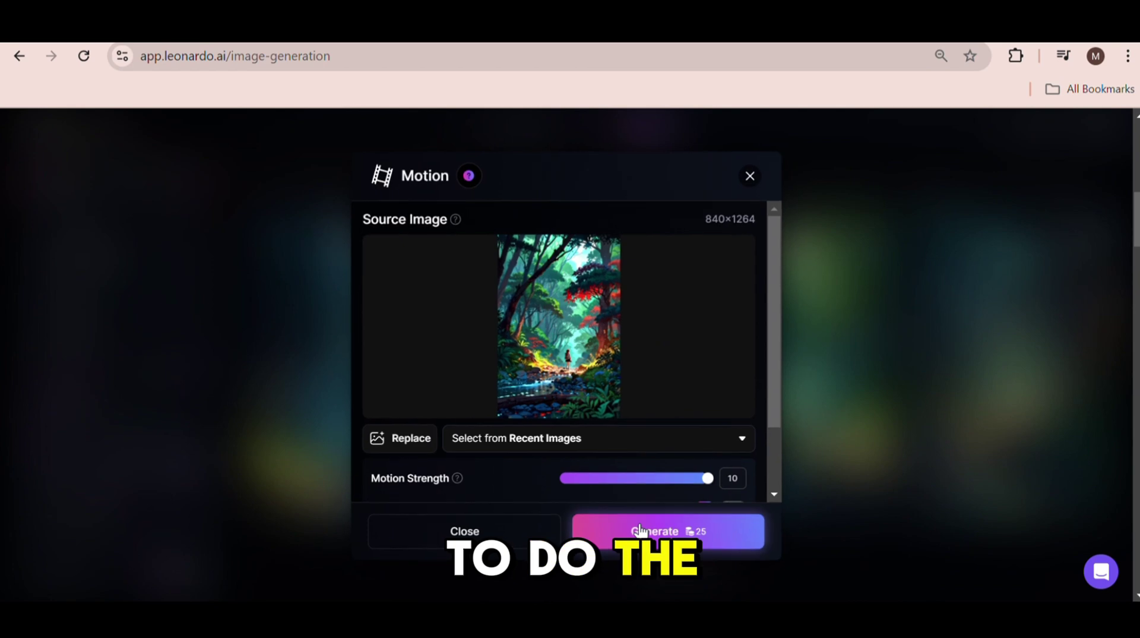
{"action": "left_click", "coordinate": [668, 531]}
{"action": "left_click", "coordinate": [753, 502]}
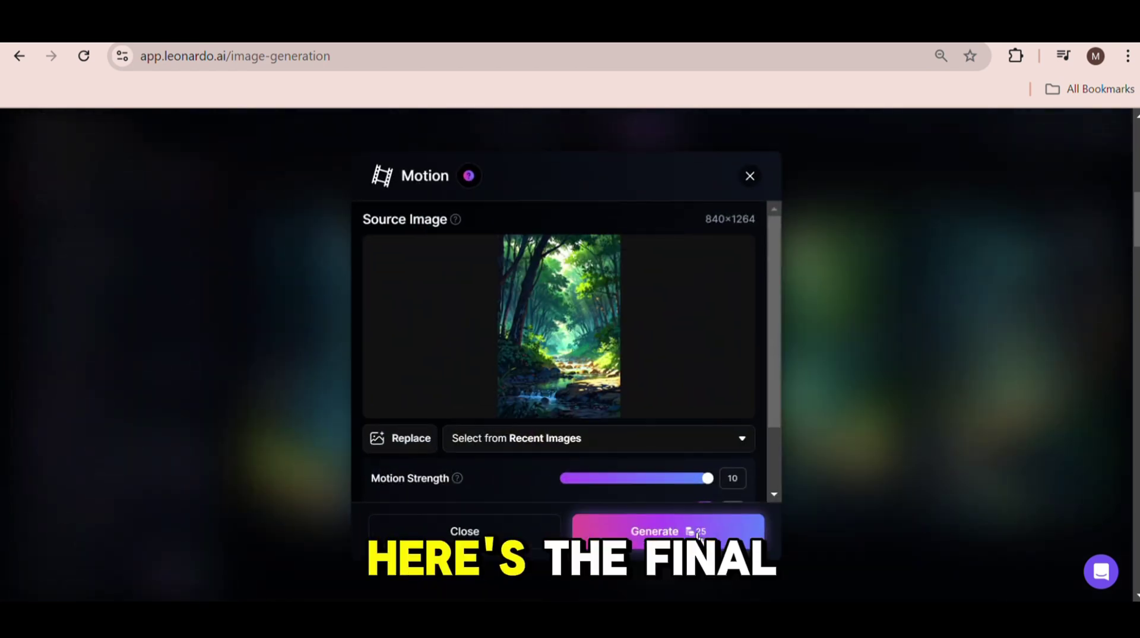
{"action": "left_click", "coordinate": [837, 246]}
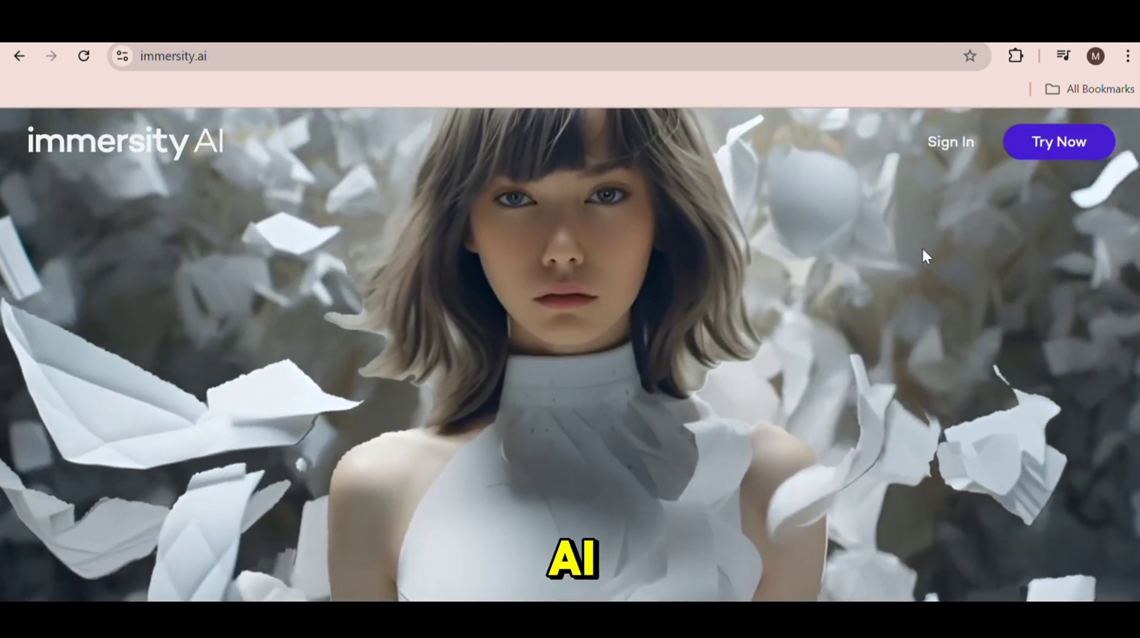
Switch to Immersity AI, dismiss the Buy Credits offer and upload the anime landscape picture with the mountain and river
{"action": "scroll", "coordinate": [922, 247], "scroll_direction": "down", "scroll_amount": 10}
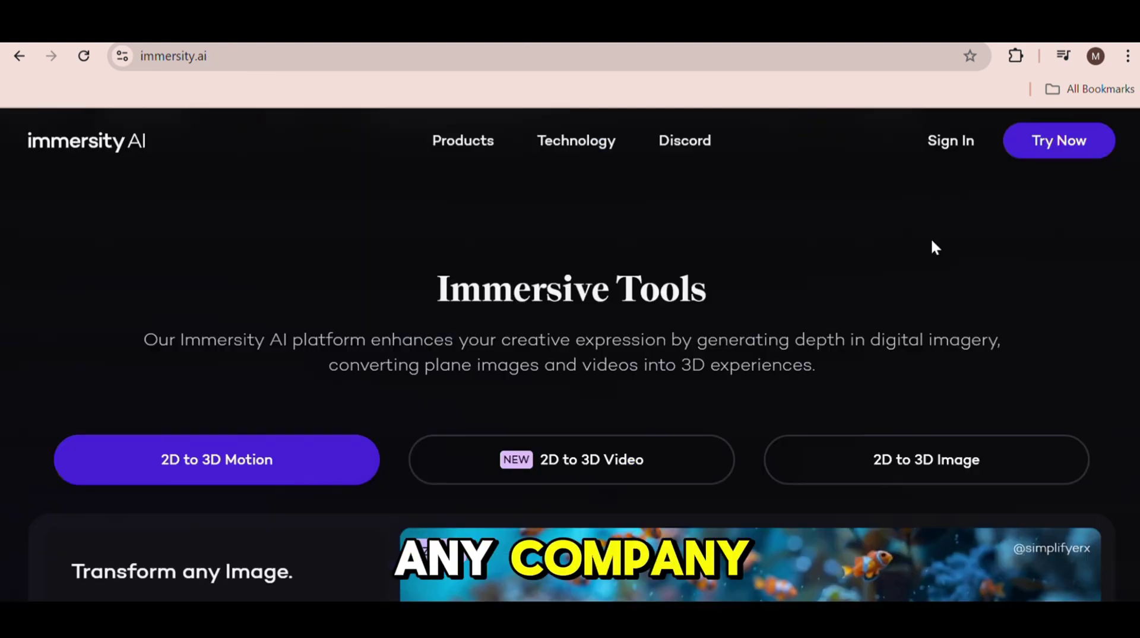
{"action": "scroll", "coordinate": [932, 238], "scroll_direction": "down", "scroll_amount": 2}
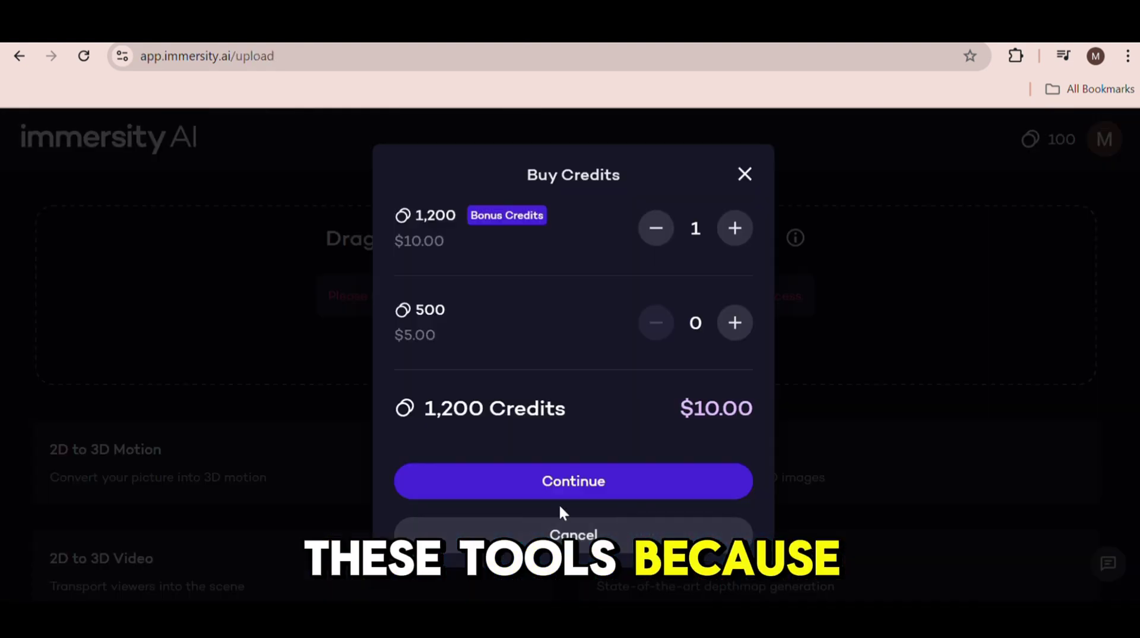
{"action": "left_click", "coordinate": [744, 175]}
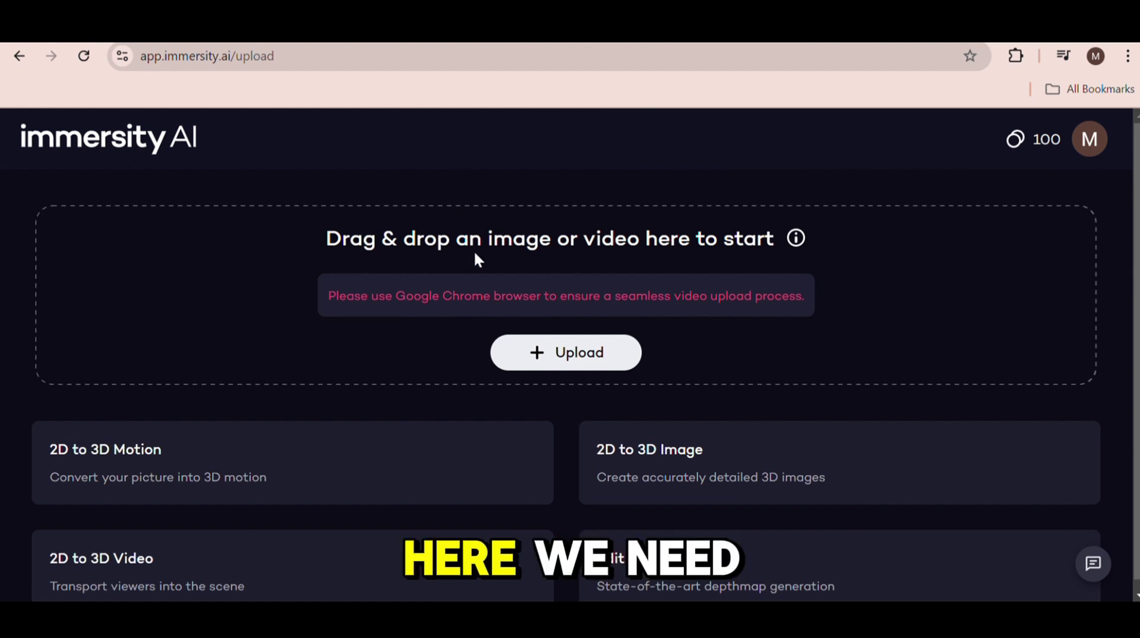
{"action": "left_click", "coordinate": [472, 43]}
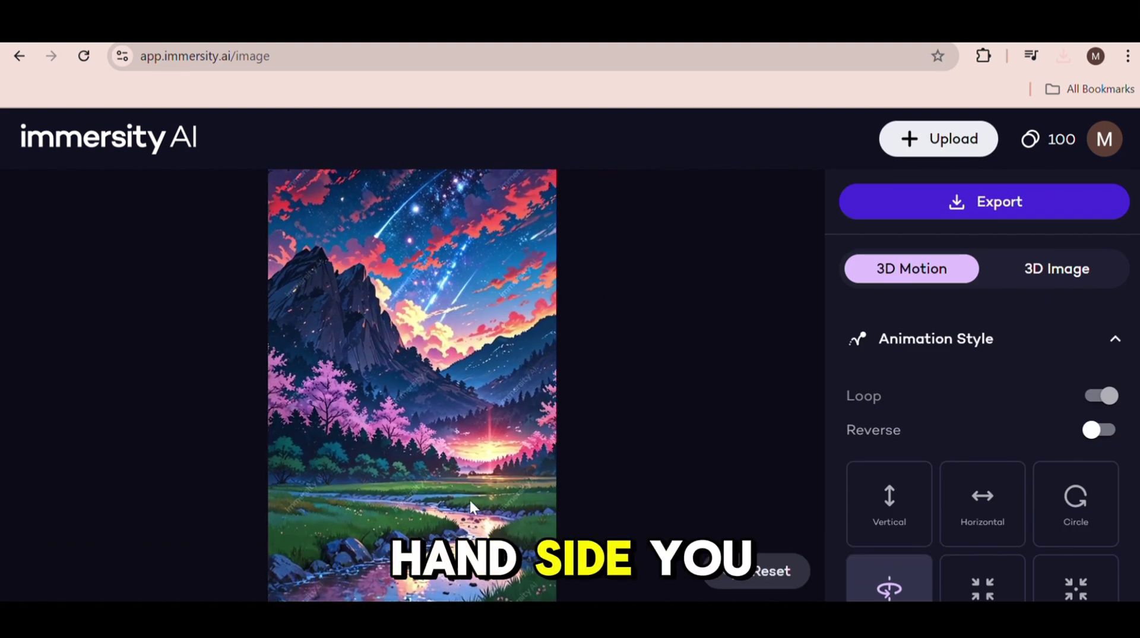
Review the 3D Motion animation styles and choose Perspective for the landscape picture
{"action": "scroll", "coordinate": [936, 376], "scroll_direction": "down", "scroll_amount": 2}
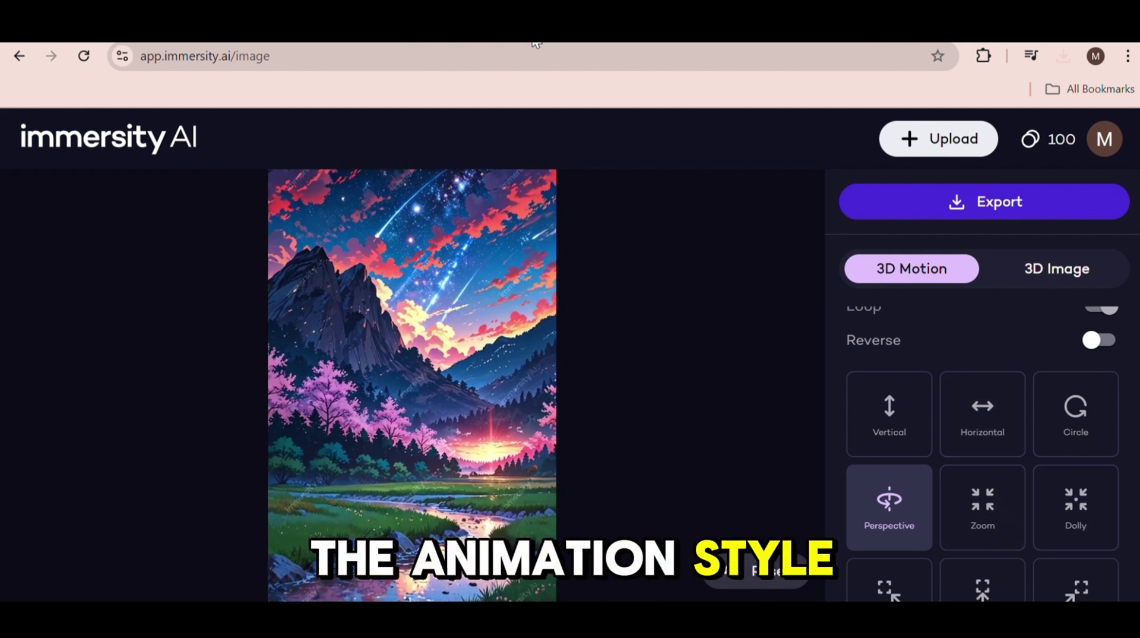
{"action": "scroll", "coordinate": [1010, 386], "scroll_direction": "up", "scroll_amount": 2}
{"action": "scroll", "coordinate": [1070, 389], "scroll_direction": "down", "scroll_amount": 2}
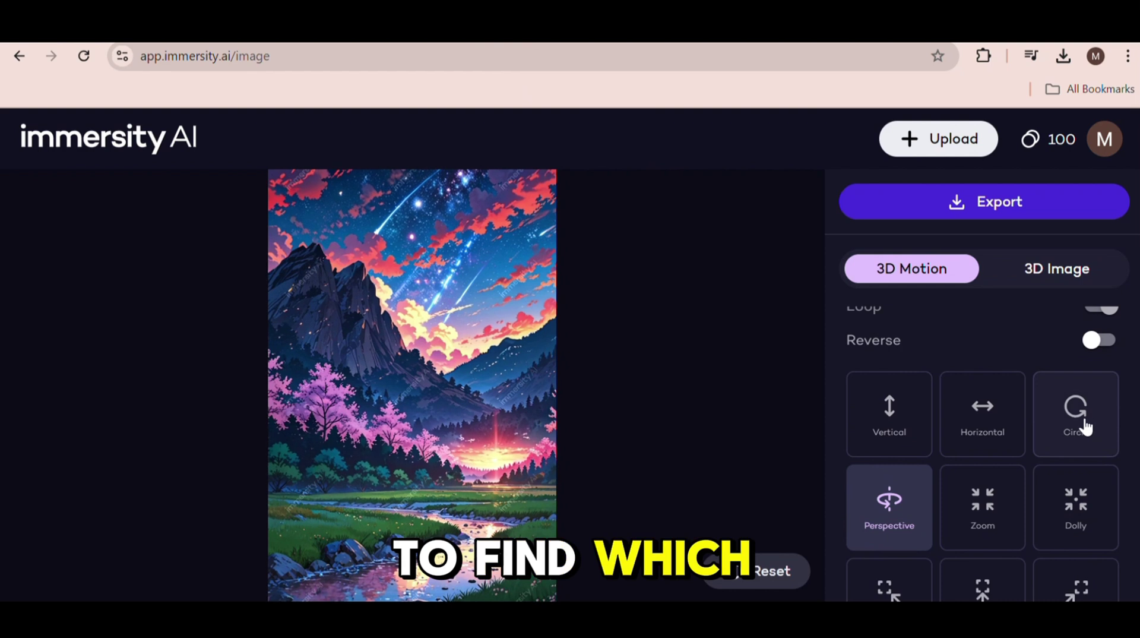
{"action": "scroll", "coordinate": [931, 411], "scroll_direction": "down", "scroll_amount": 2}
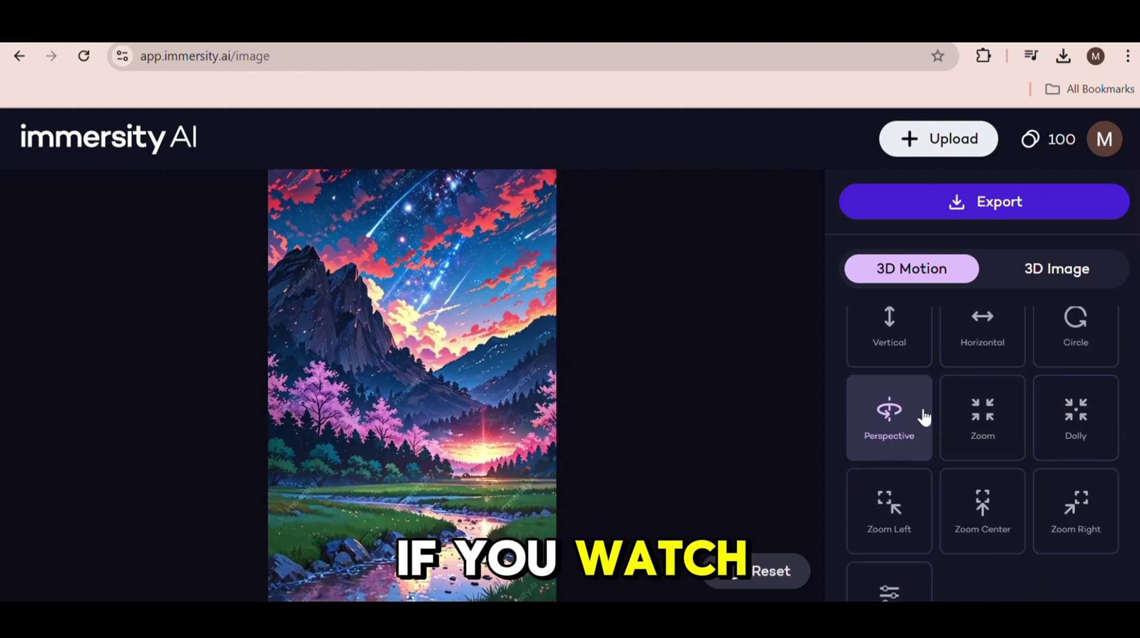
{"action": "left_click", "coordinate": [880, 421]}
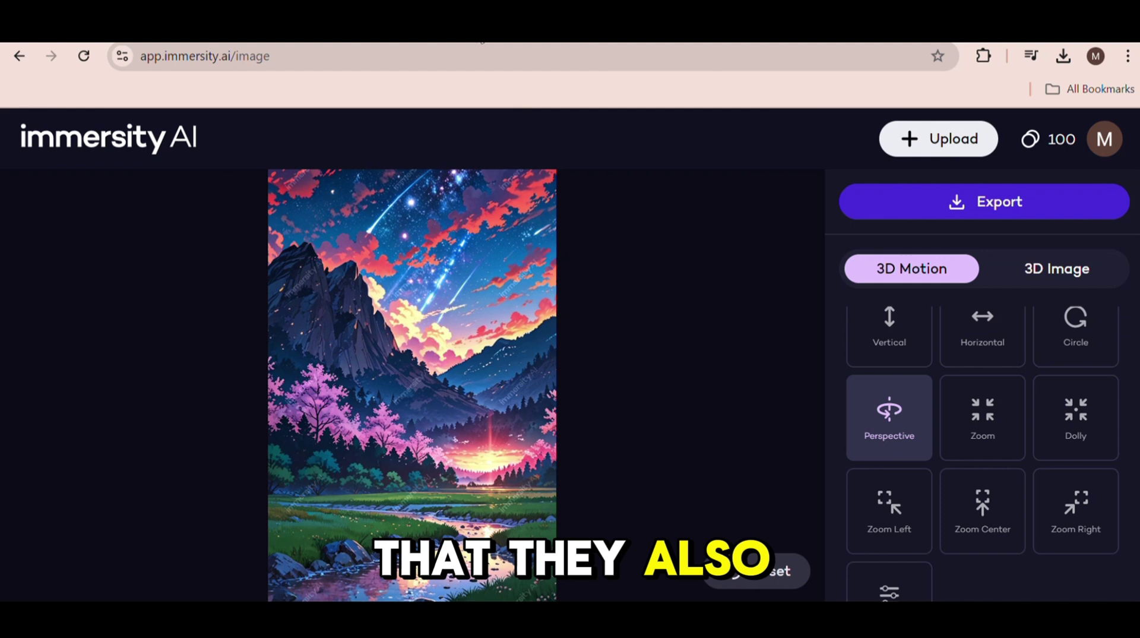
Expand the manual animation settings and set Amplitude-X to 0.11
{"action": "scroll", "coordinate": [915, 421], "scroll_direction": "down", "scroll_amount": 3}
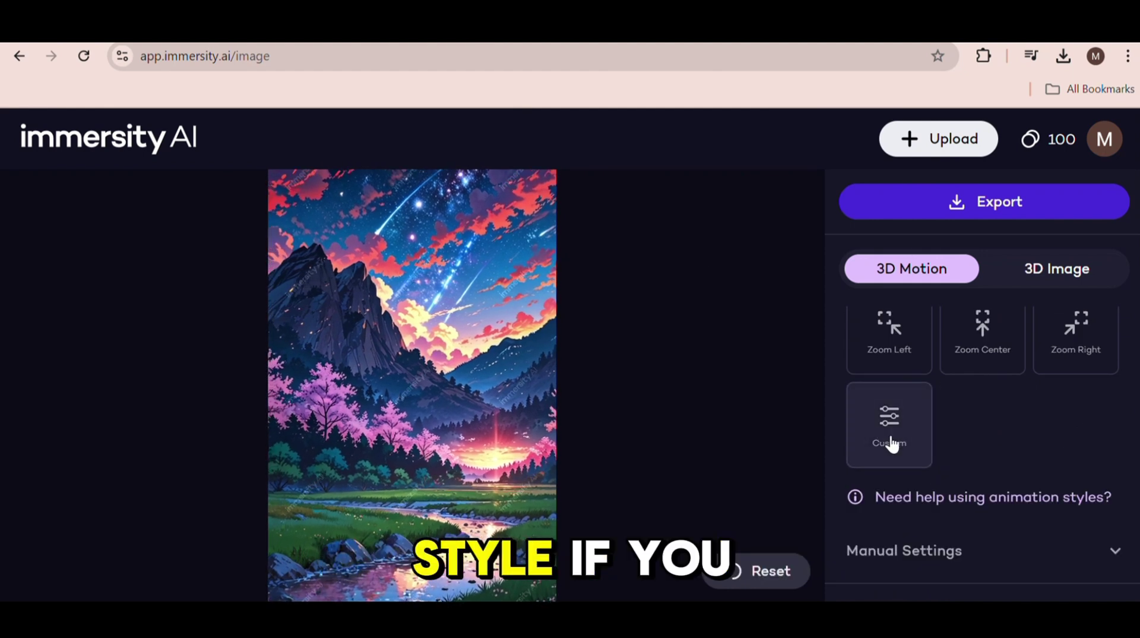
{"action": "scroll", "coordinate": [950, 444], "scroll_direction": "down", "scroll_amount": 3}
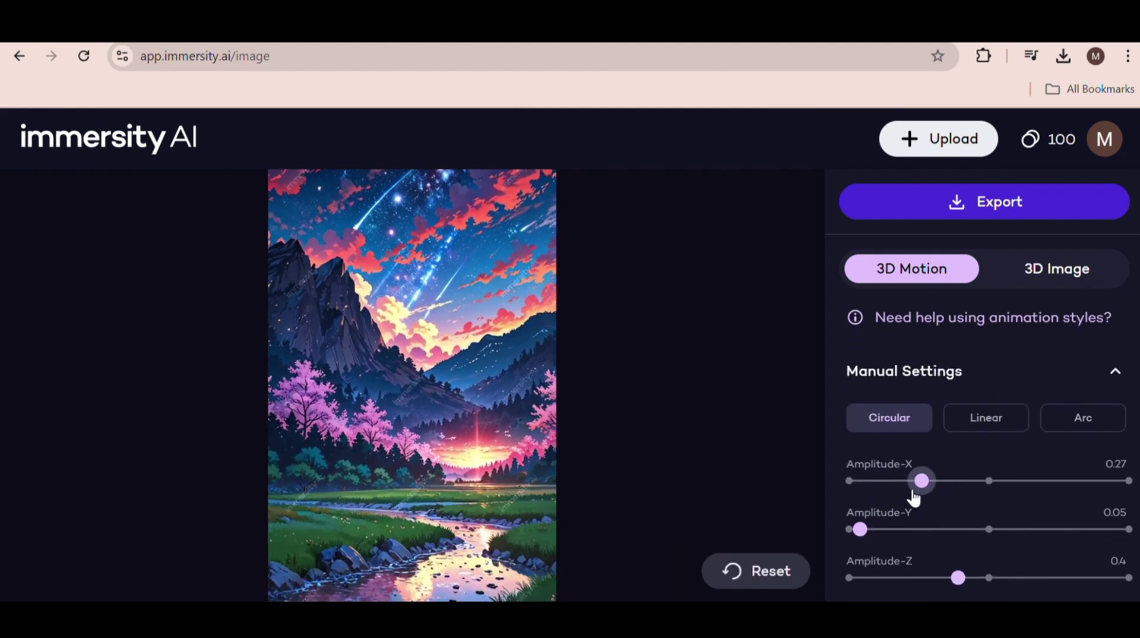
{"action": "scroll", "coordinate": [897, 491], "scroll_direction": "down", "scroll_amount": 2}
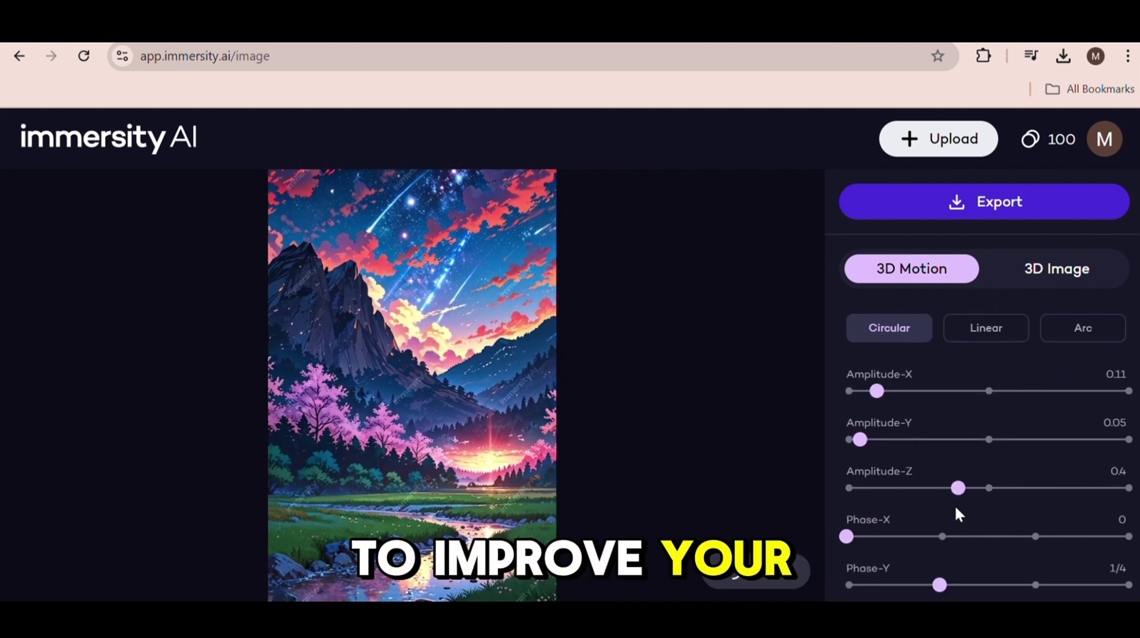
{"action": "scroll", "coordinate": [922, 539], "scroll_direction": "down", "scroll_amount": 3}
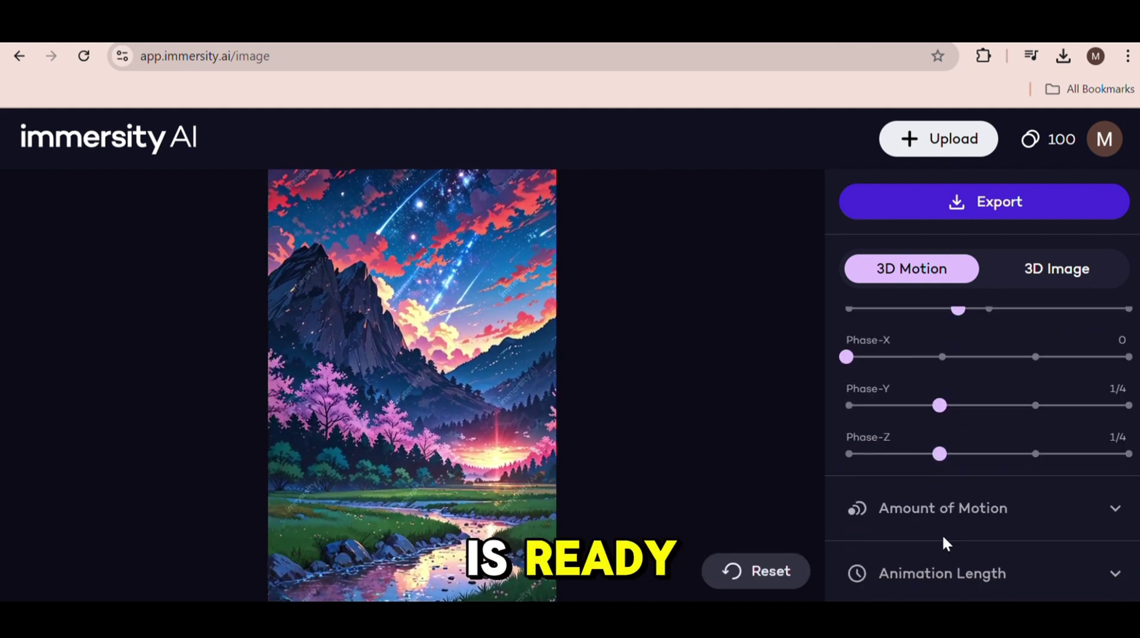
Export the animation as MP4 3D Motion at the Plus (720x1082) size and 30 FPS, and download it
{"action": "left_click", "coordinate": [937, 204]}
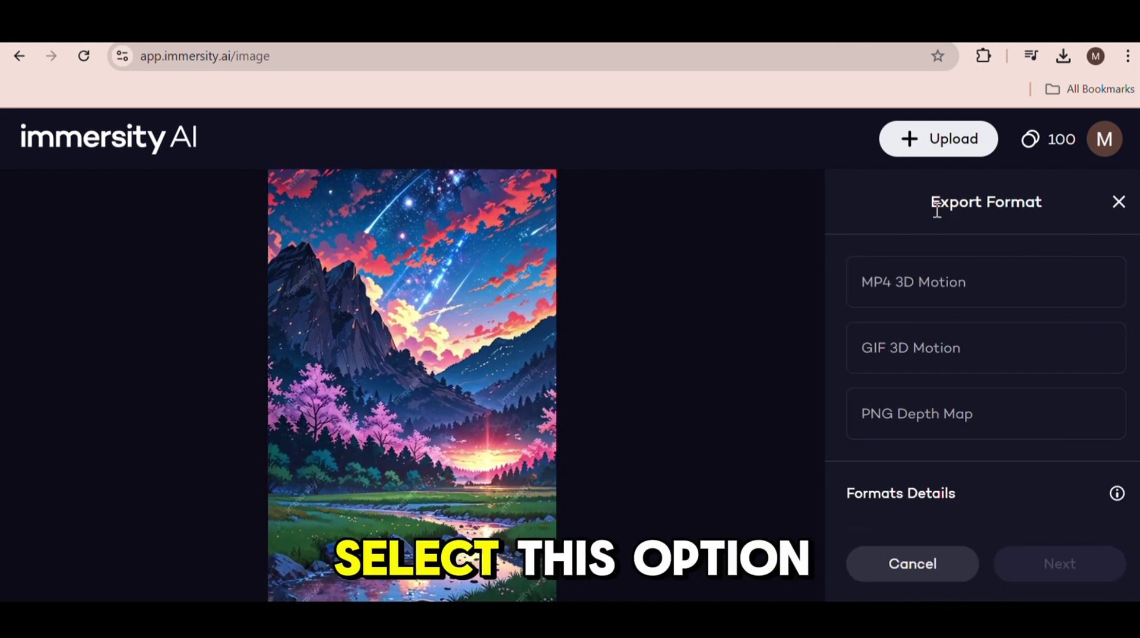
{"action": "left_click", "coordinate": [953, 282]}
{"action": "left_click", "coordinate": [1030, 573]}
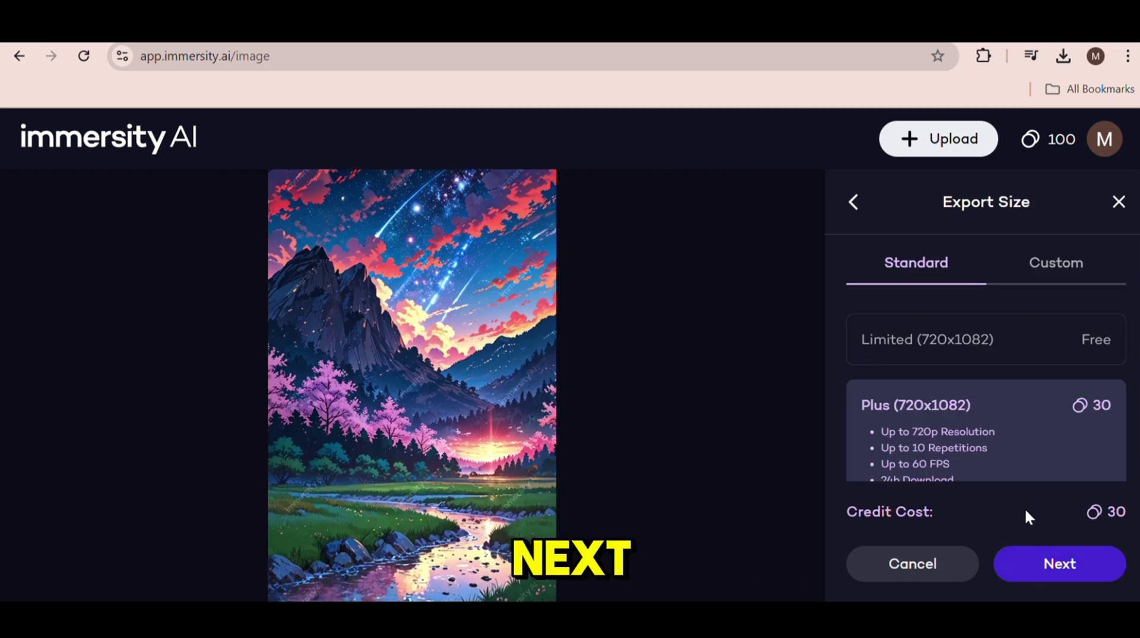
{"action": "scroll", "coordinate": [996, 388], "scroll_direction": "down", "scroll_amount": 3}
{"action": "left_click", "coordinate": [1072, 573]}
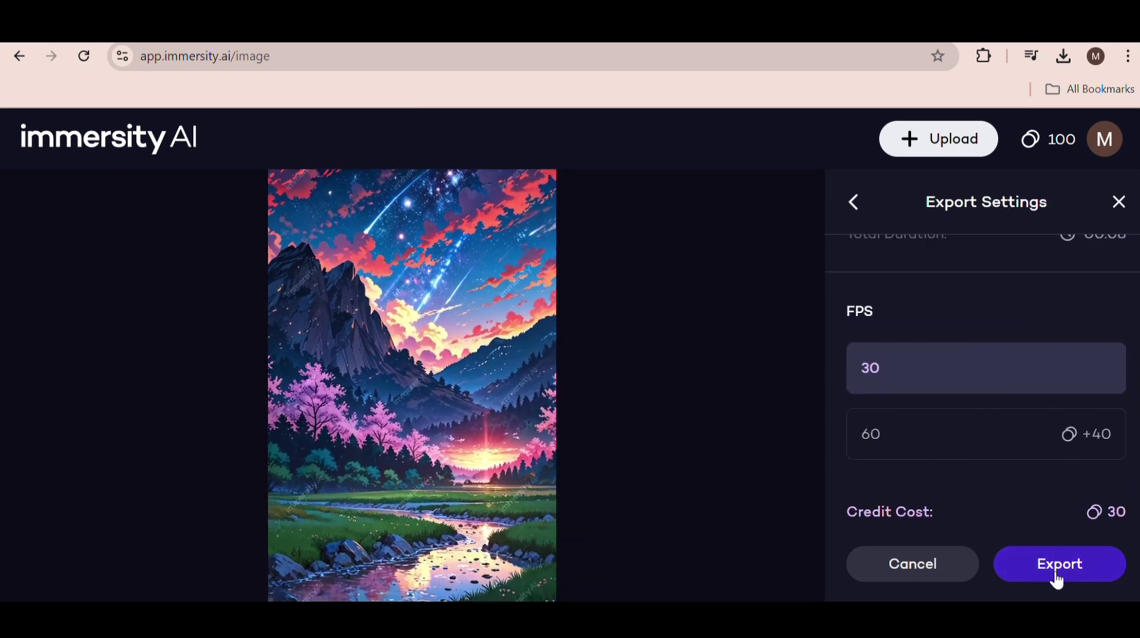
{"action": "left_click", "coordinate": [1062, 565]}
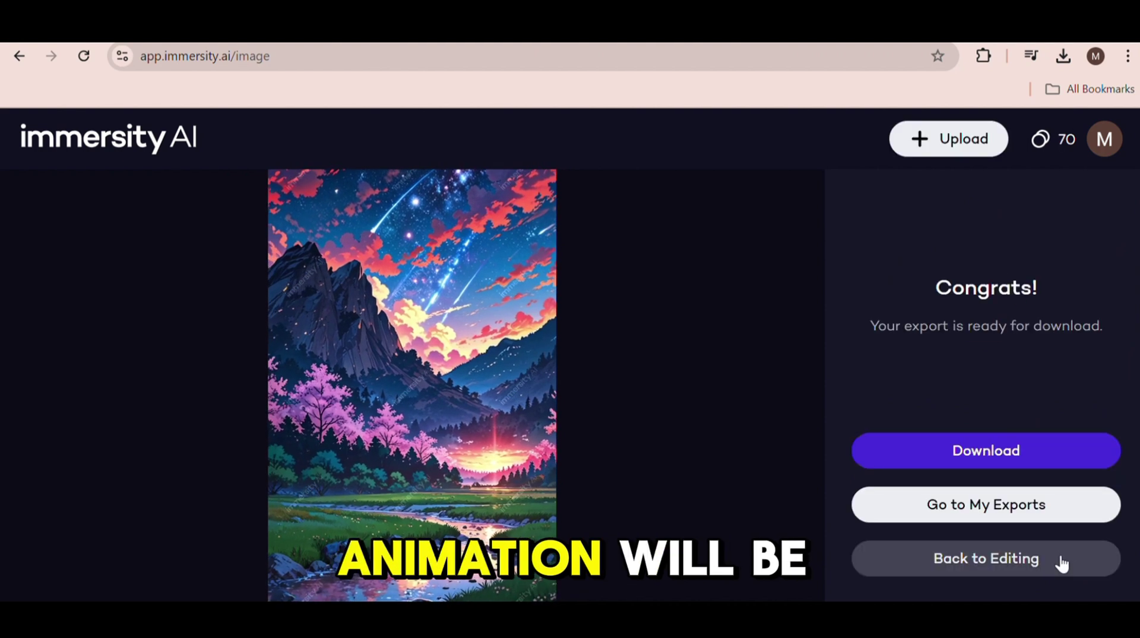
{"action": "left_click", "coordinate": [989, 452]}
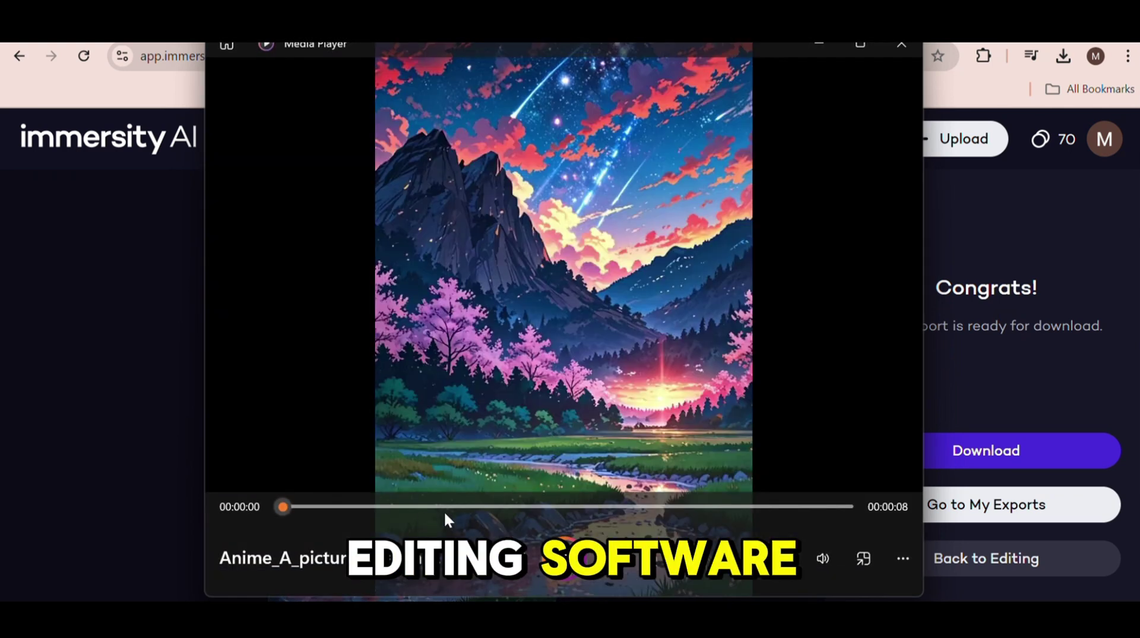
Preview the downloaded animation, switch to CapCut, add the clip to the timeline and place a duplicate directly after it
{"action": "left_click_drag", "start_coordinate": [387, 506], "coordinate": [762, 499]}
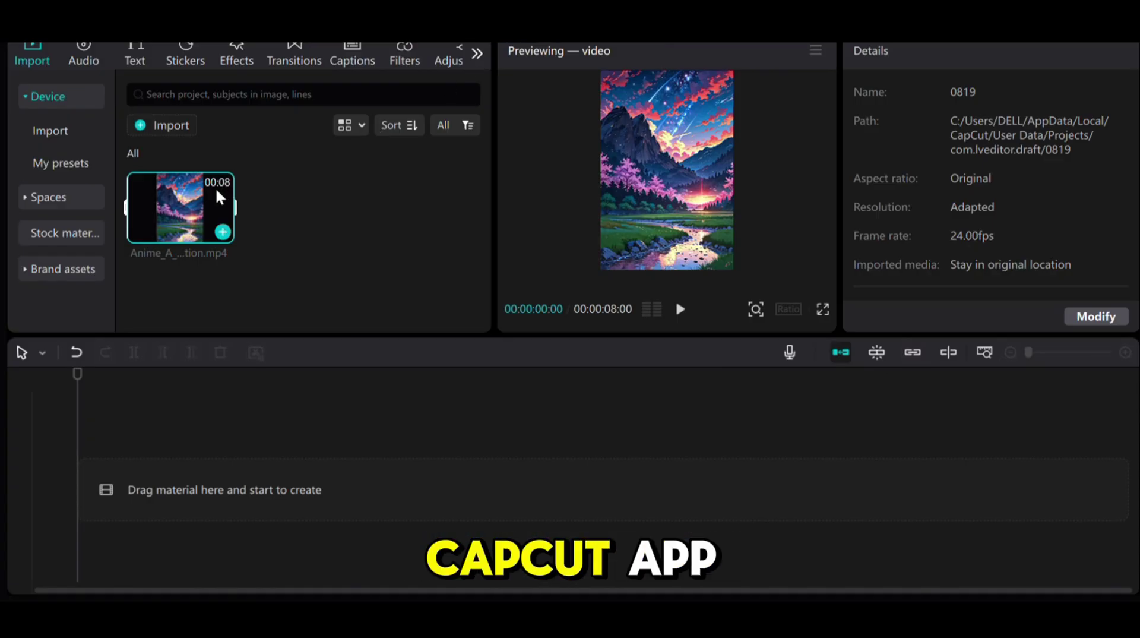
{"action": "left_click_drag", "start_coordinate": [183, 212], "coordinate": [168, 500]}
{"action": "left_click_drag", "start_coordinate": [169, 386], "coordinate": [443, 454]}
{"action": "key", "text": "ctrl+v"}
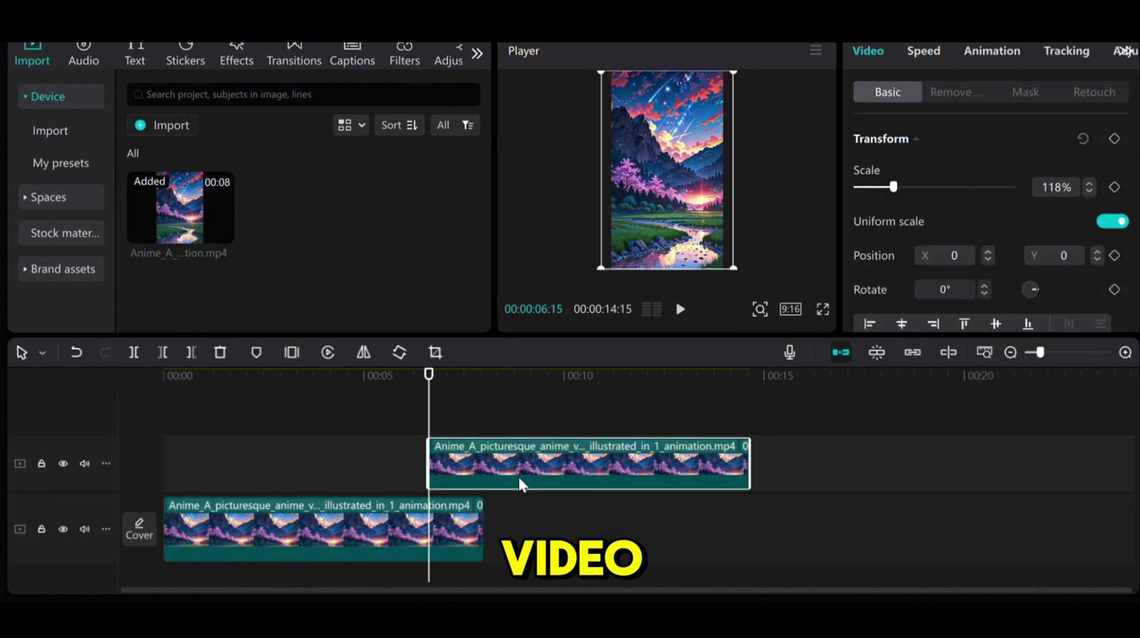
{"action": "left_click_drag", "start_coordinate": [523, 479], "coordinate": [547, 490]}
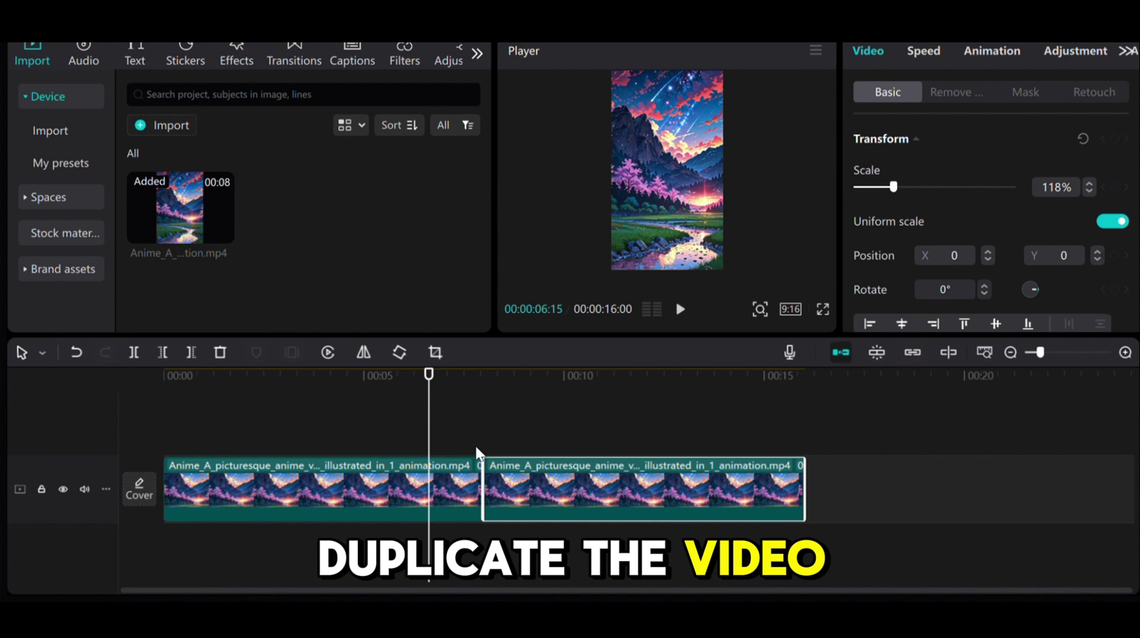
Find the Clouds transition with the search term "cloud" and apply it between the two clips, accepting duplicate frames
{"action": "mouse_move", "coordinate": [474, 448]}
{"action": "left_mouse_down"}
{"action": "mouse_move", "coordinate": [488, 453]}
{"action": "mouse_move", "coordinate": [479, 452]}
{"action": "left_mouse_up"}
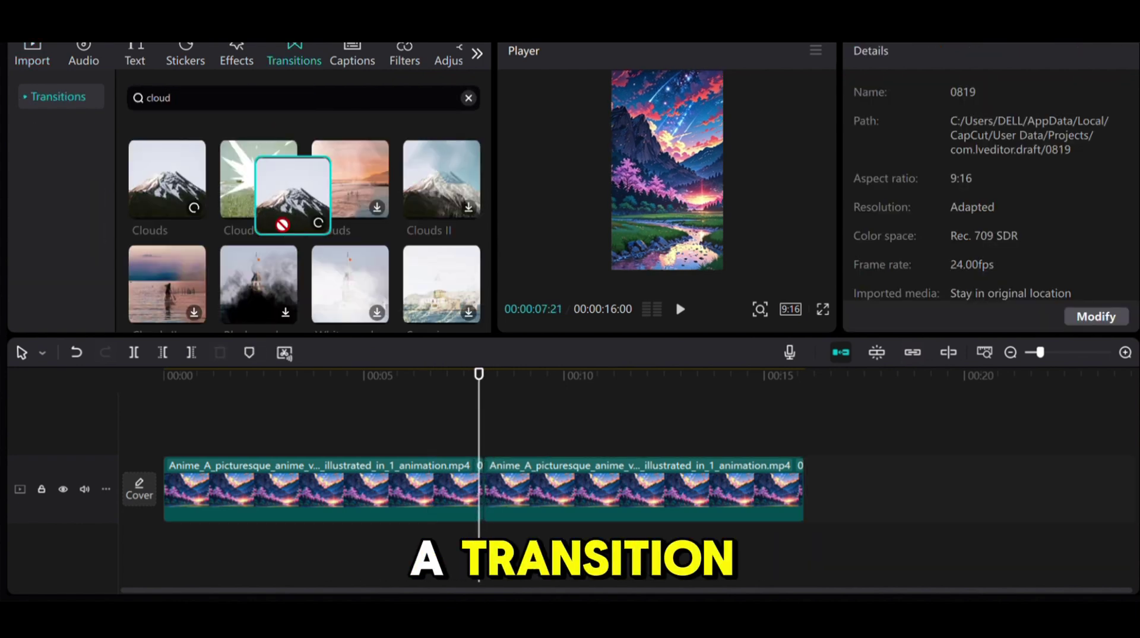
{"action": "left_click_drag", "start_coordinate": [259, 178], "coordinate": [475, 501]}
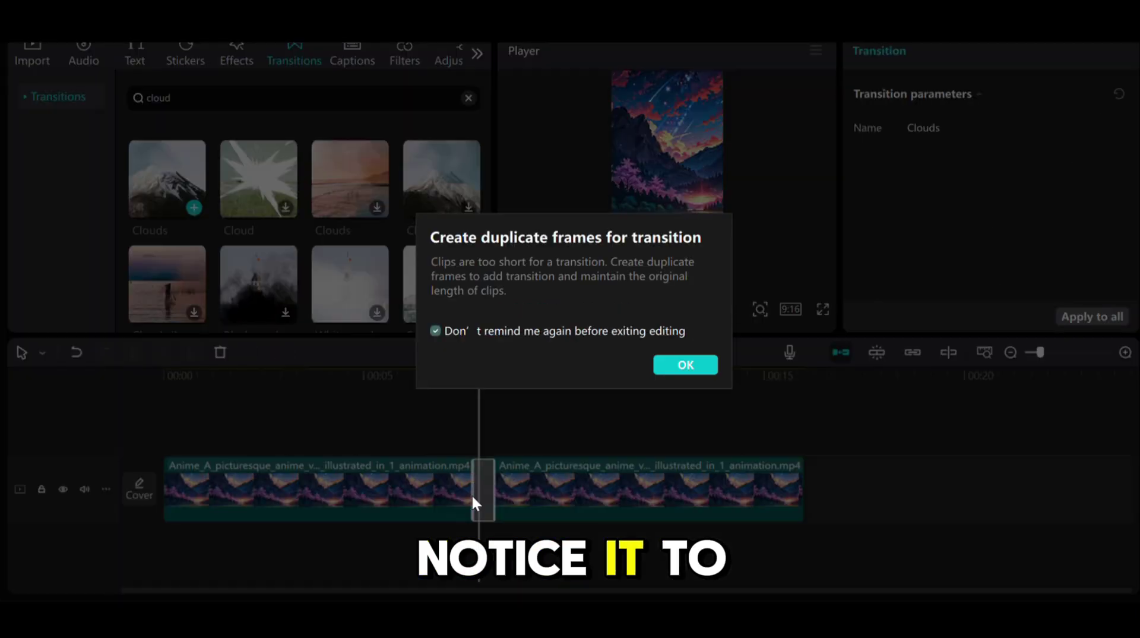
{"action": "left_click", "coordinate": [682, 363]}
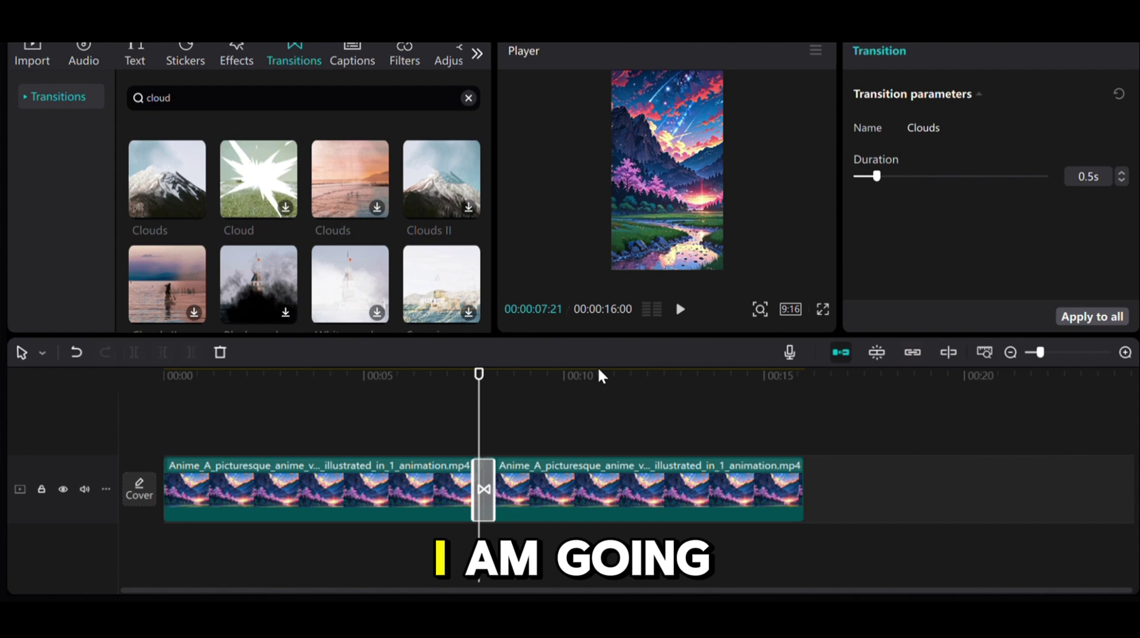
Set the speed of both clips on the timeline to 1.3x
{"action": "left_click_drag", "start_coordinate": [480, 407], "coordinate": [504, 408]}
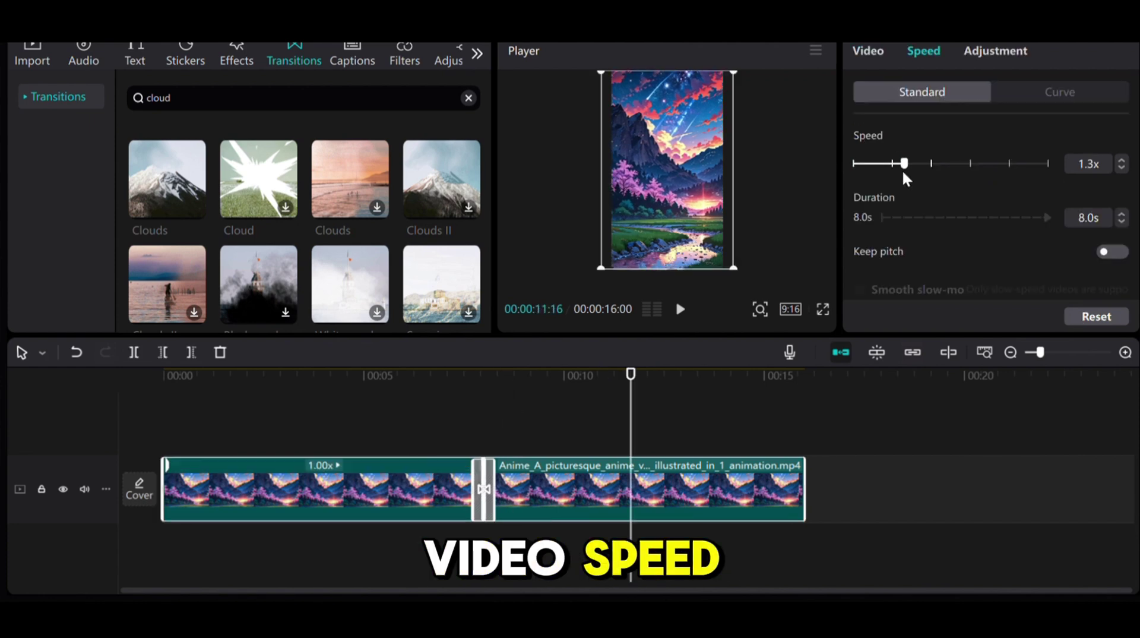
{"action": "left_click_drag", "start_coordinate": [905, 179], "coordinate": [904, 166]}
{"action": "left_click_drag", "start_coordinate": [632, 380], "coordinate": [237, 410]}
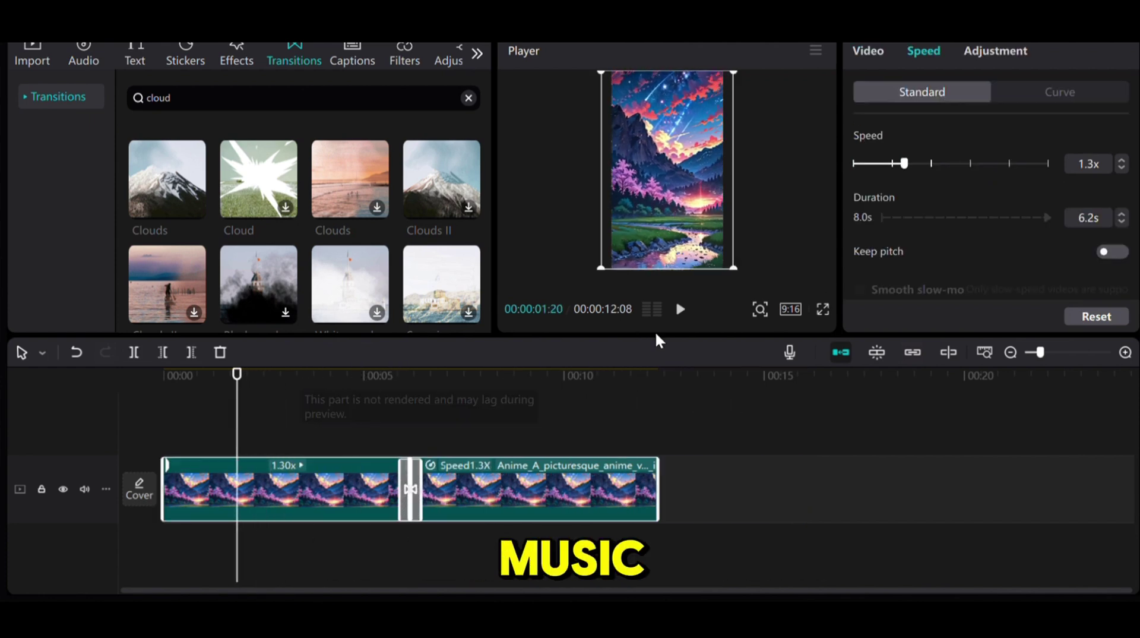
Play through the sequence and add the lofi-hiphop-type-beat-170305.mp3 music at the start of the timeline
{"action": "key", "text": "space"}
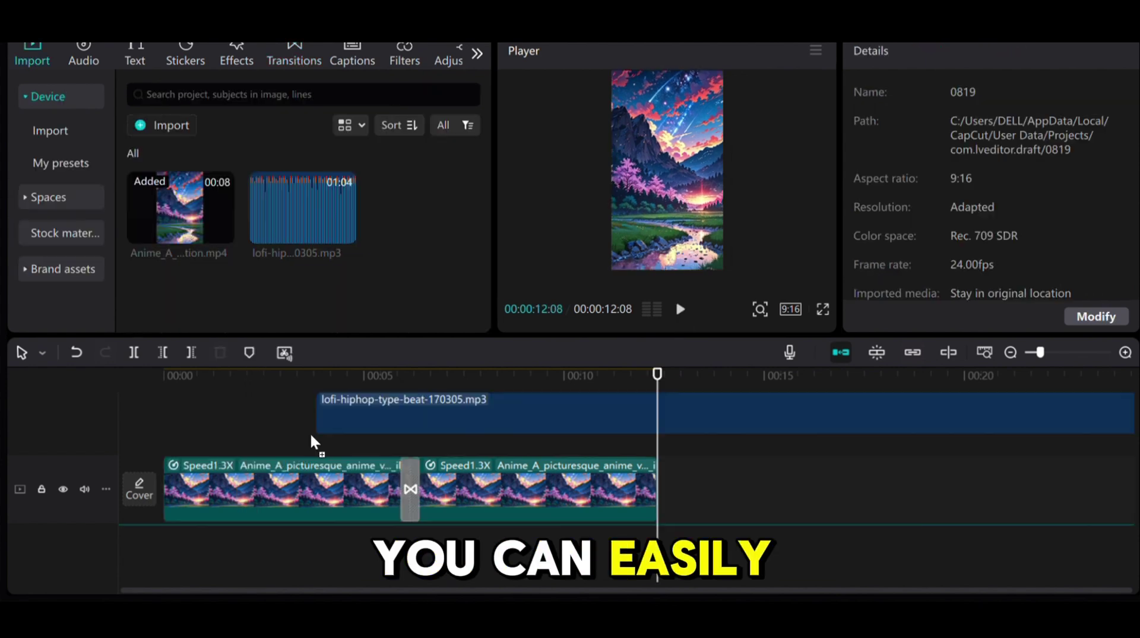
{"action": "left_click_drag", "start_coordinate": [311, 437], "coordinate": [153, 546]}
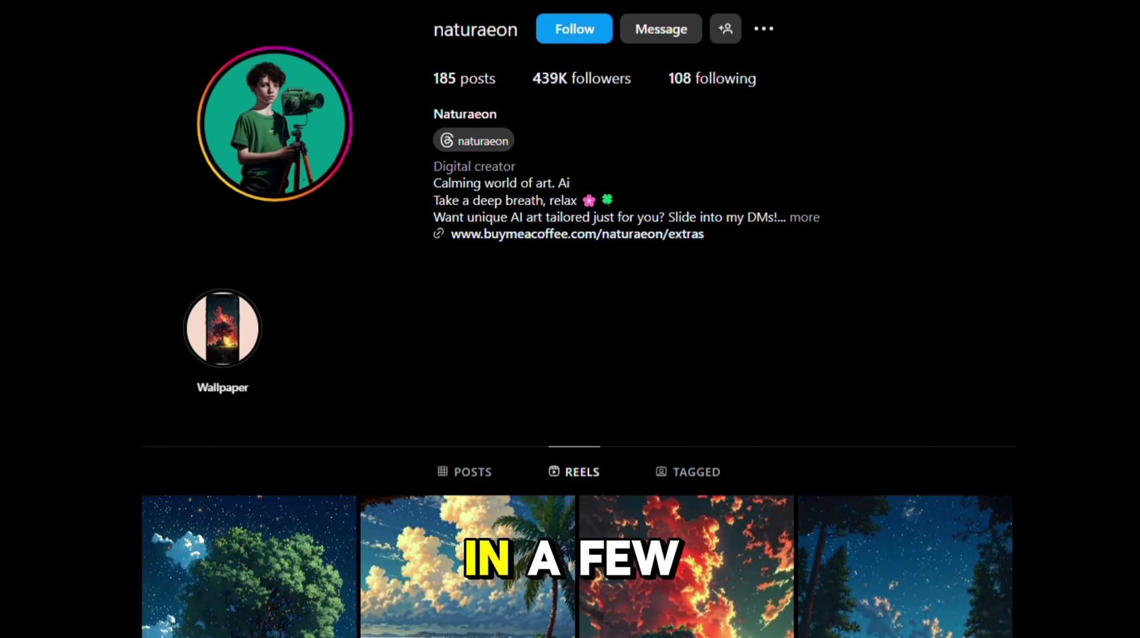
Switch to the naturaeon Instagram profile, look over its reels, expand the bio and highlight the custom AI art and wallpaper lines
{"action": "scroll", "coordinate": [577, 323], "scroll_direction": "down", "scroll_amount": 8}
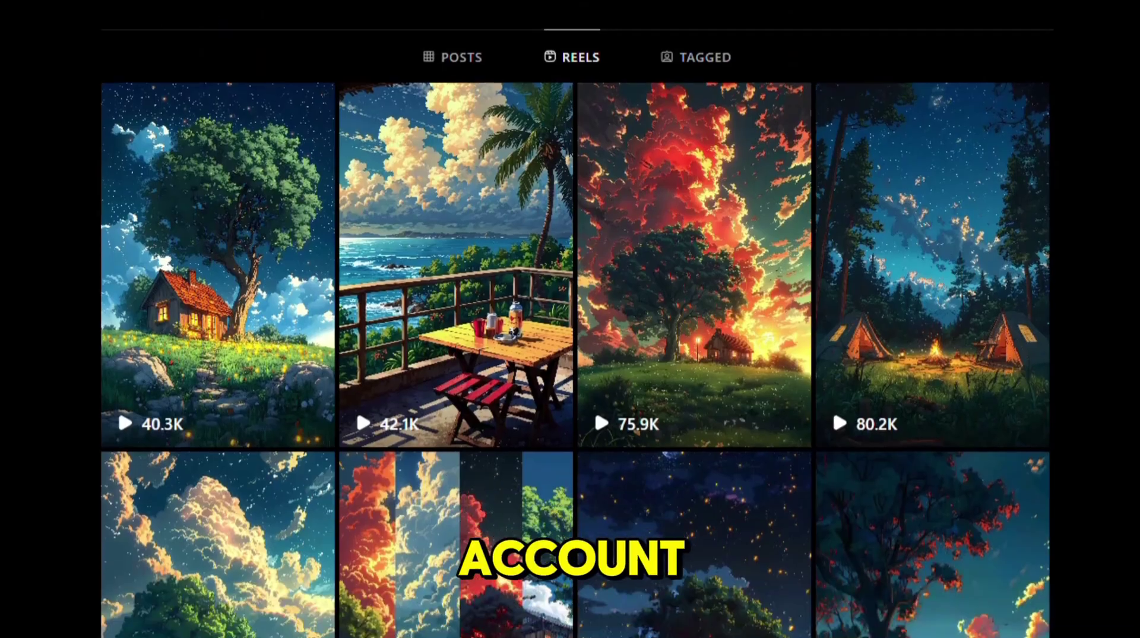
{"action": "scroll", "coordinate": [577, 323], "scroll_direction": "down", "scroll_amount": 5}
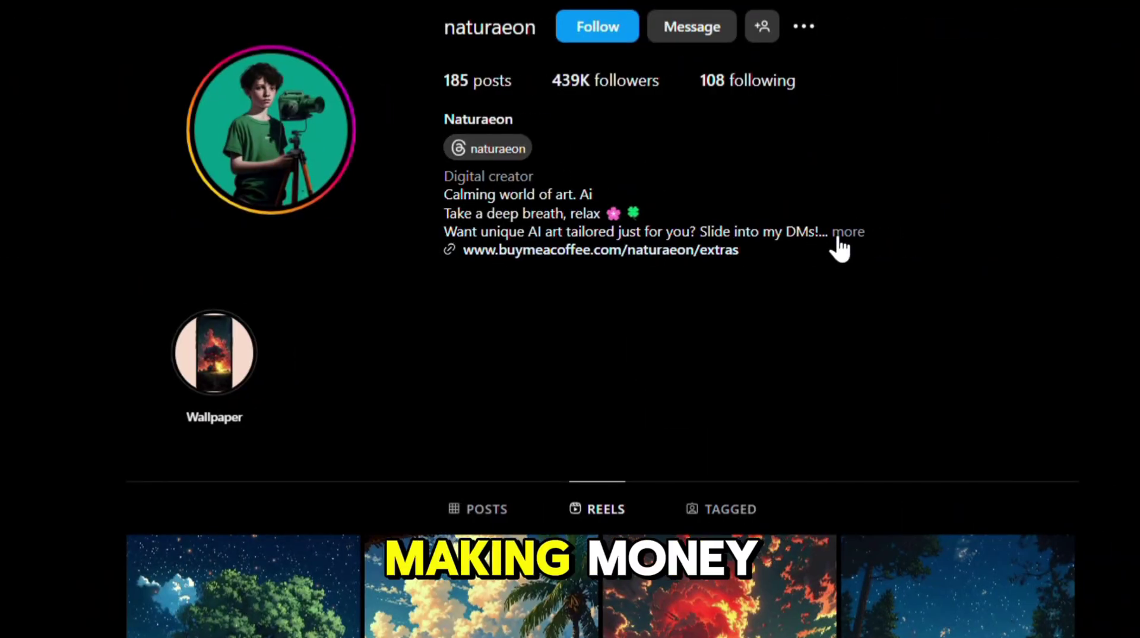
{"action": "left_click", "coordinate": [839, 237]}
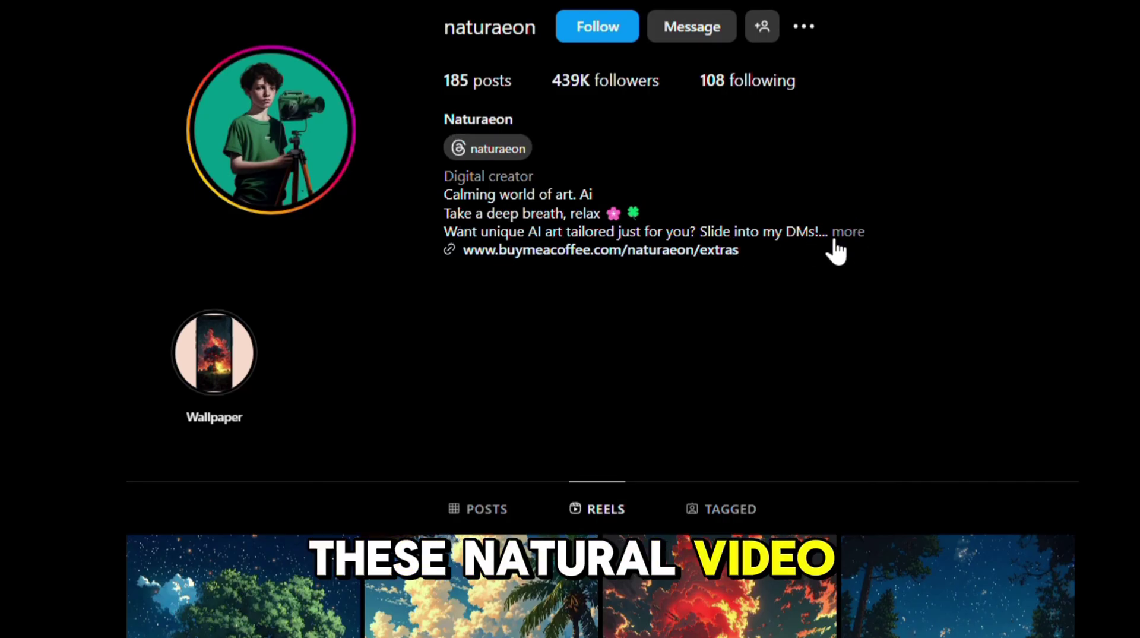
{"action": "left_click", "coordinate": [838, 236]}
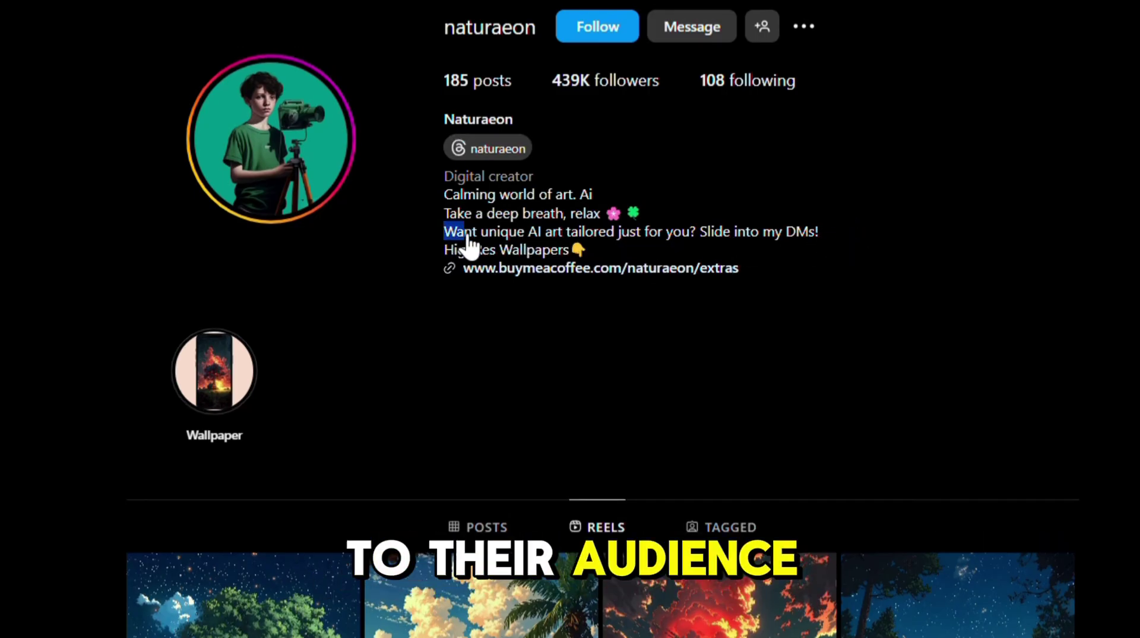
{"action": "left_click_drag", "start_coordinate": [469, 245], "coordinate": [594, 260]}
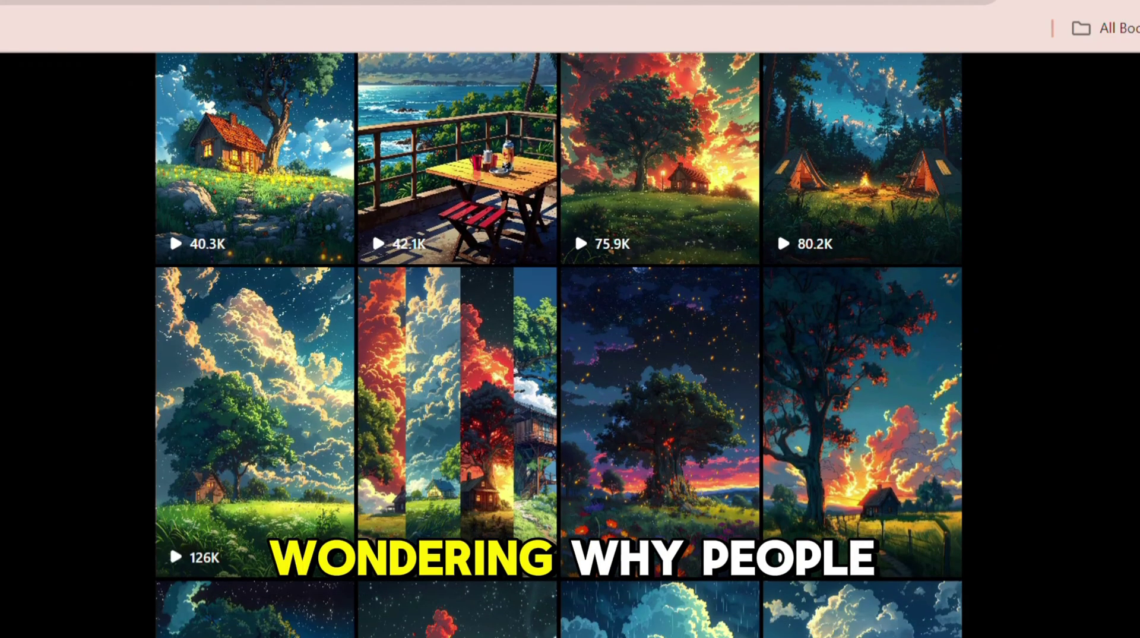
Browse the view counts of the naturaeon reels and open the treehouse reel with 20.4M views
{"action": "scroll", "coordinate": [558, 344], "scroll_direction": "down", "scroll_amount": 6}
{"action": "scroll", "coordinate": [640, 323], "scroll_direction": "down", "scroll_amount": 4}
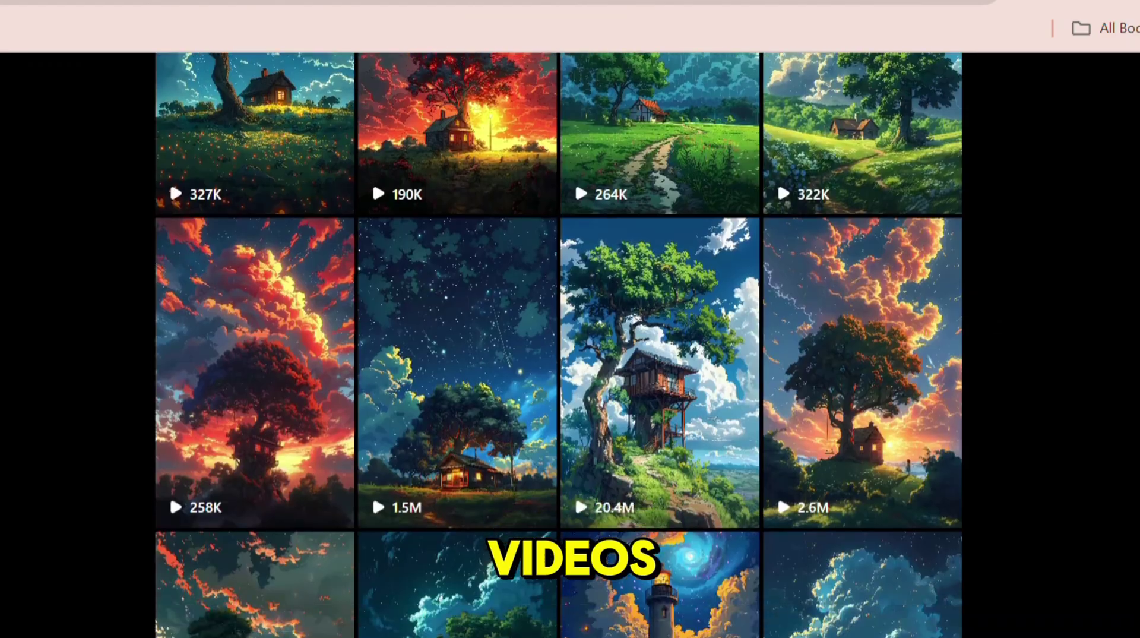
{"action": "left_click", "coordinate": [640, 324]}
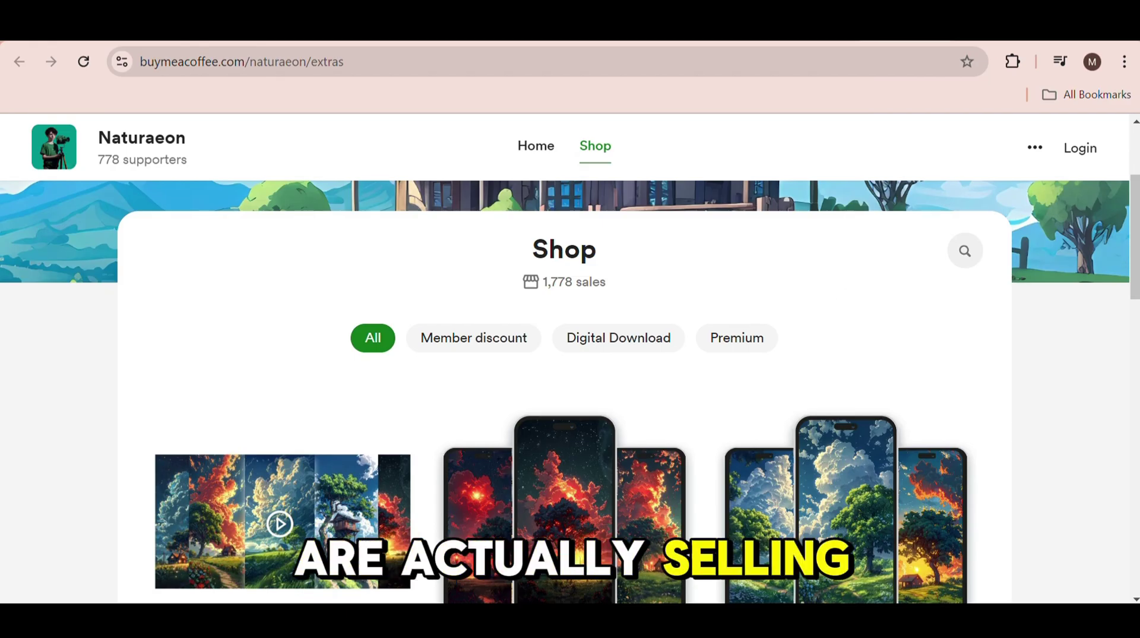
Look through the wallpapers in the Naturaeon shop on Buy Me a Coffee and the generated anime images in Leonardo.Ai
{"action": "scroll", "coordinate": [1136, 303], "scroll_direction": "down", "scroll_amount": 4}
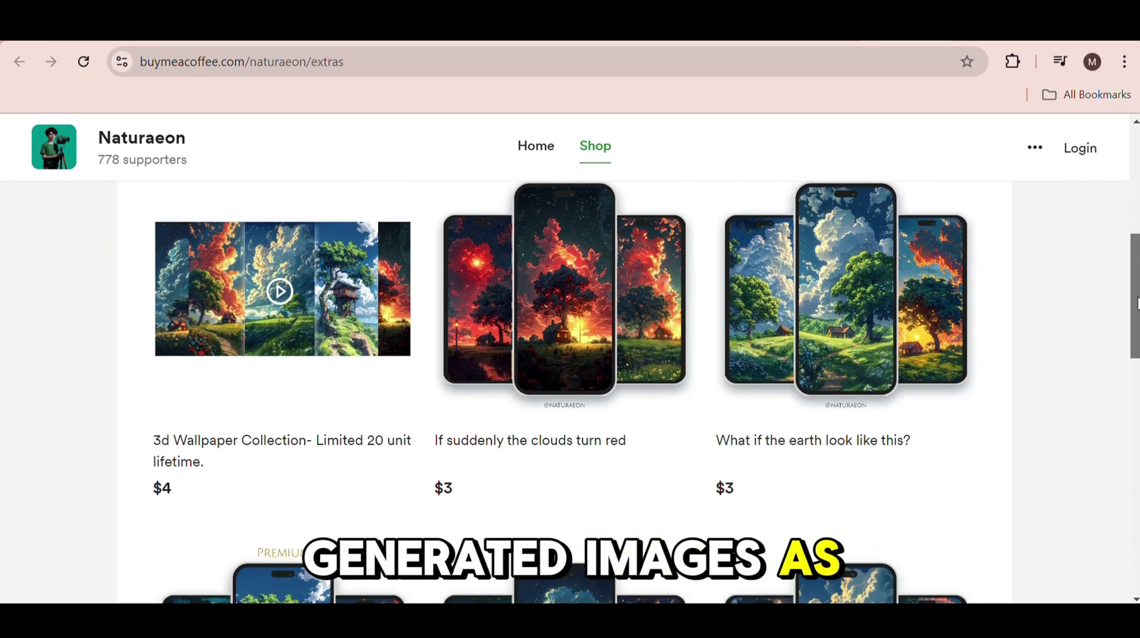
{"action": "left_click_drag", "start_coordinate": [1137, 303], "coordinate": [1136, 408]}
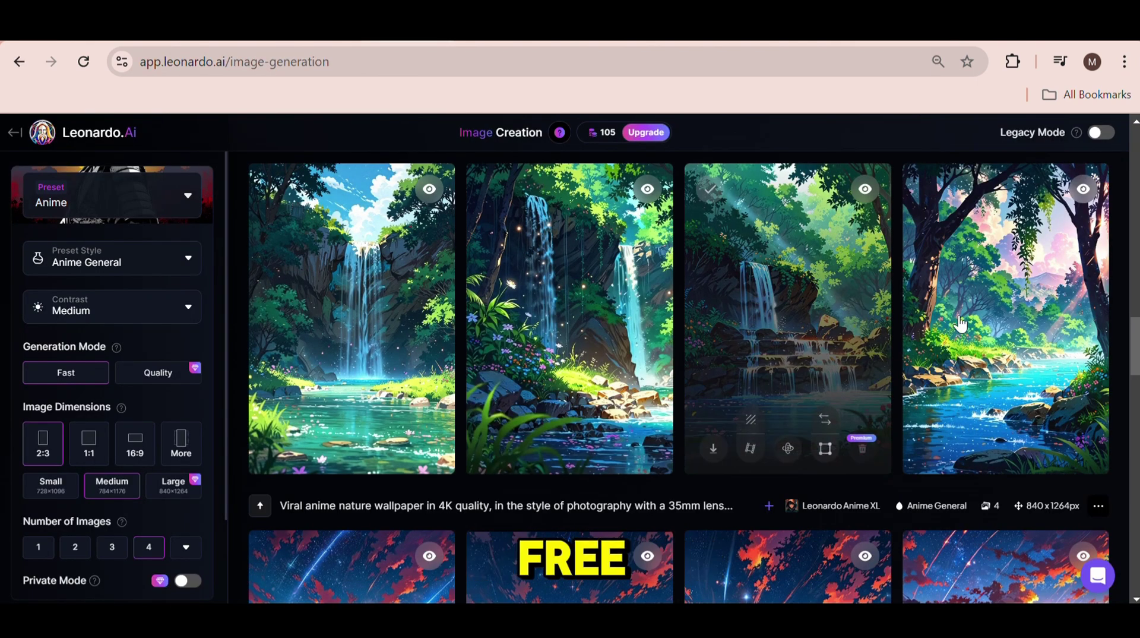
{"action": "scroll", "coordinate": [357, 319], "scroll_direction": "down", "scroll_amount": 5}
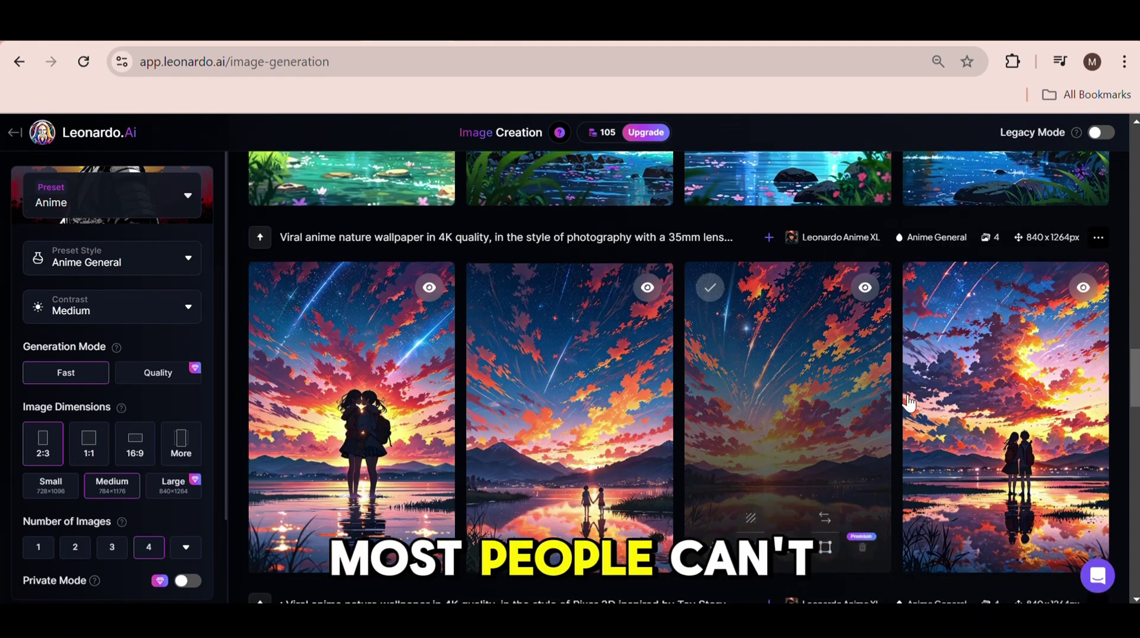
Return to the Naturaeon shop, highlight its sales figure and examine the wallpaper listings and their prices
{"action": "left_click", "coordinate": [437, 41]}
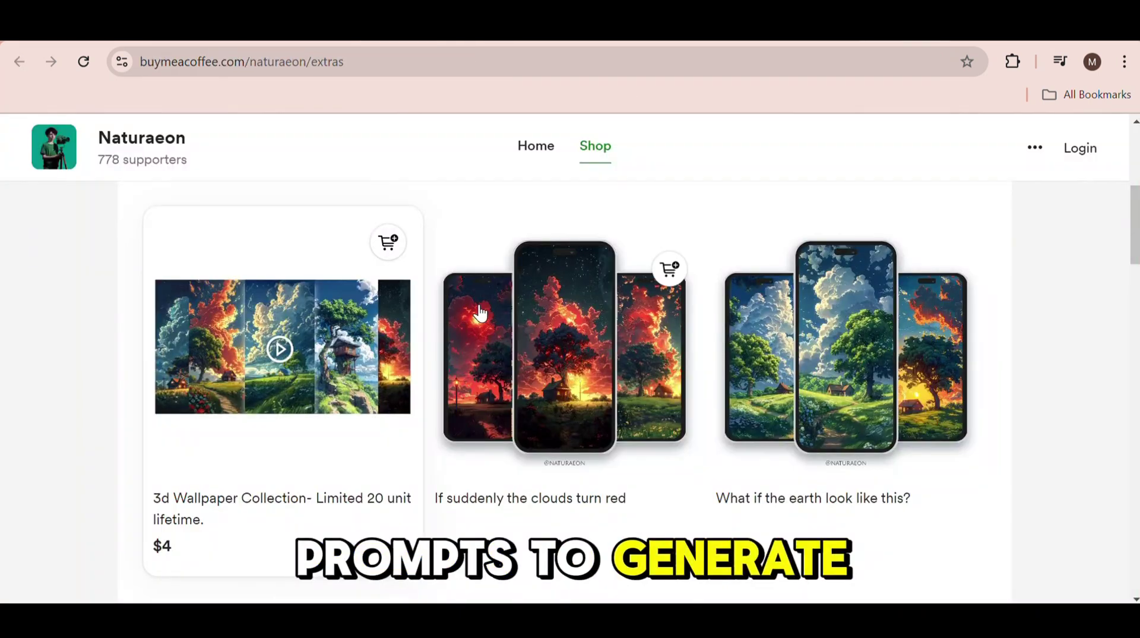
{"action": "scroll", "coordinate": [808, 351], "scroll_direction": "up", "scroll_amount": 5}
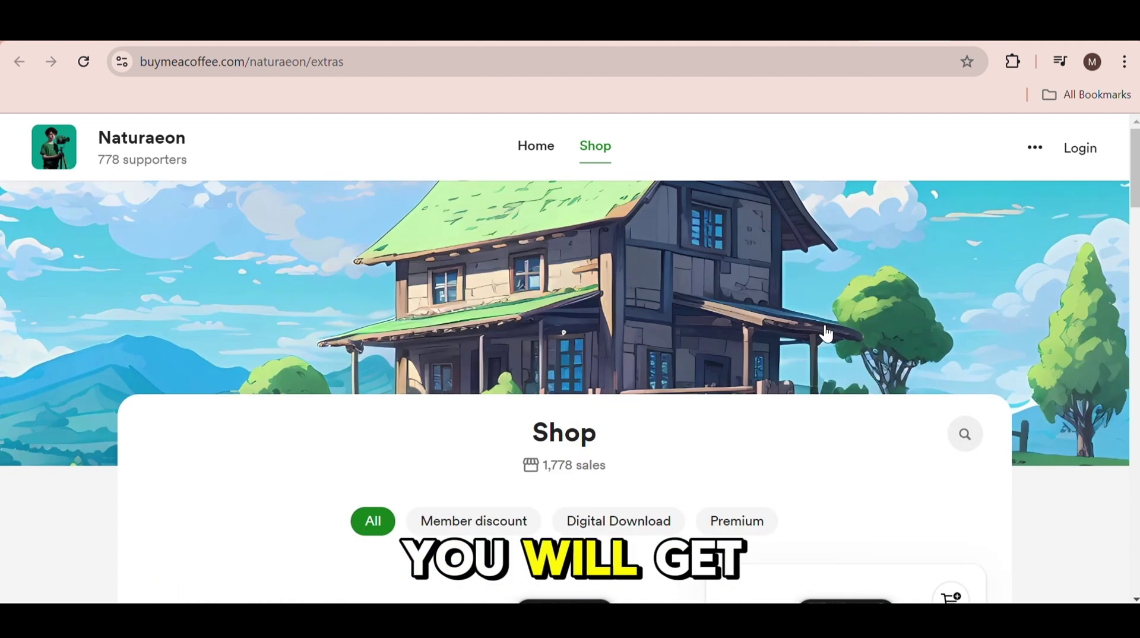
{"action": "scroll", "coordinate": [524, 460], "scroll_direction": "down", "scroll_amount": 3}
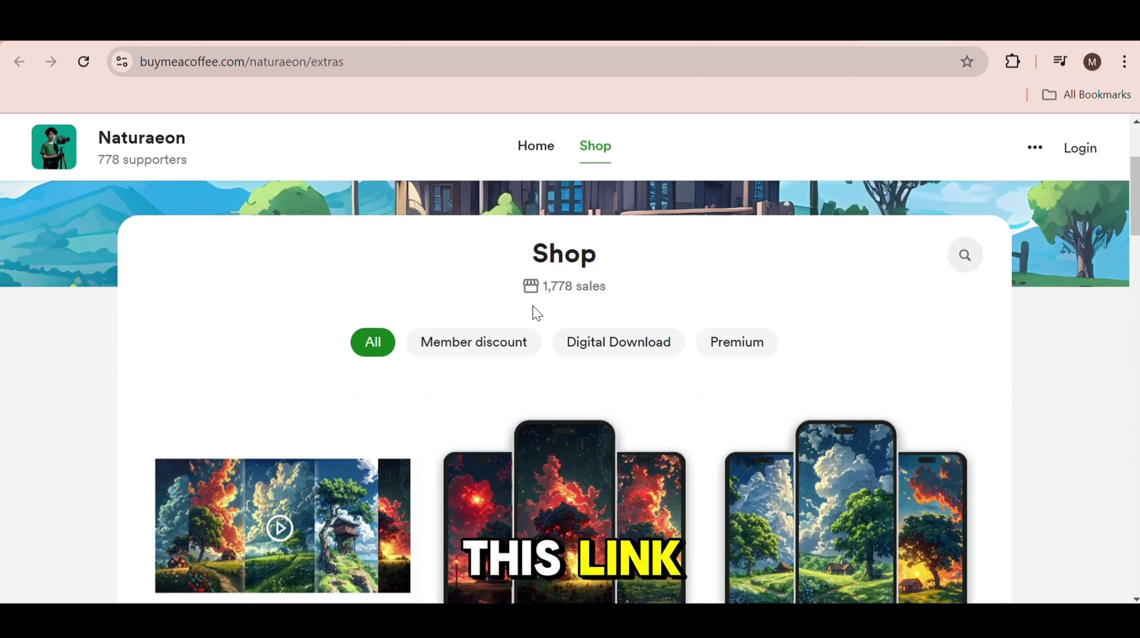
{"action": "left_click_drag", "start_coordinate": [542, 287], "coordinate": [588, 288]}
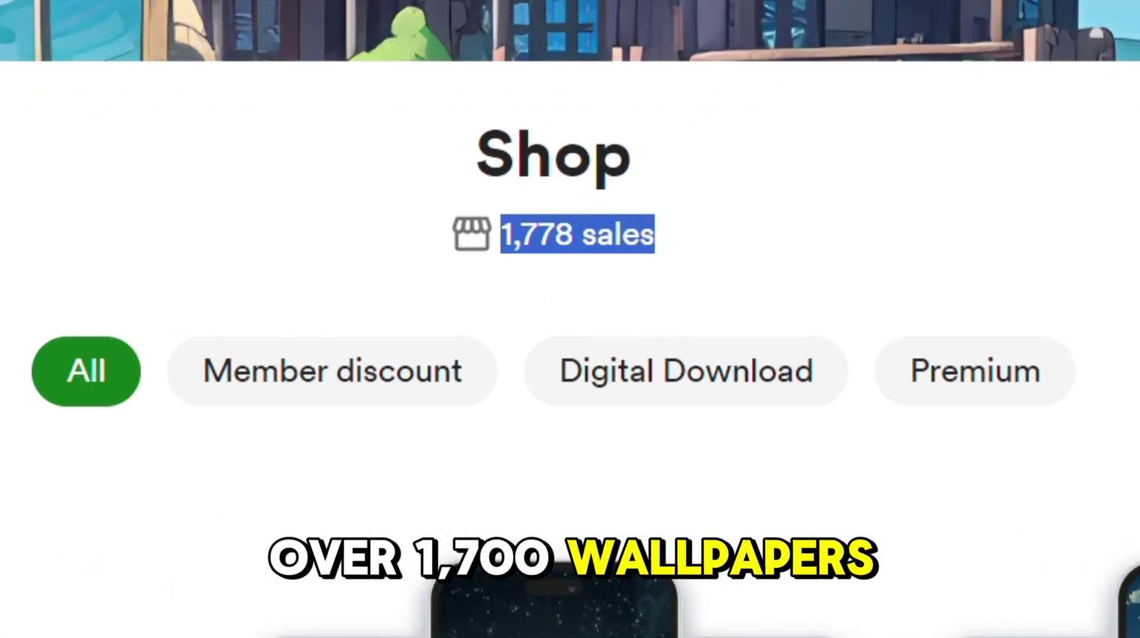
{"action": "scroll", "coordinate": [570, 380], "scroll_direction": "down", "scroll_amount": 1}
{"action": "scroll", "coordinate": [1137, 294], "scroll_direction": "down", "scroll_amount": 7}
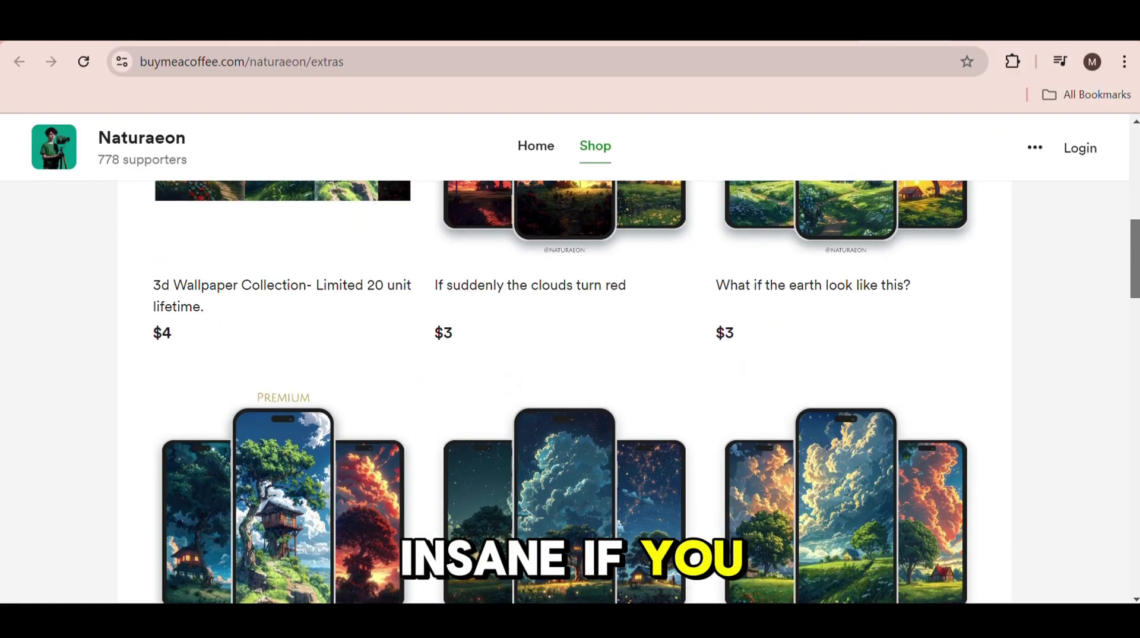
{"action": "scroll", "coordinate": [1137, 294], "scroll_direction": "down", "scroll_amount": 6}
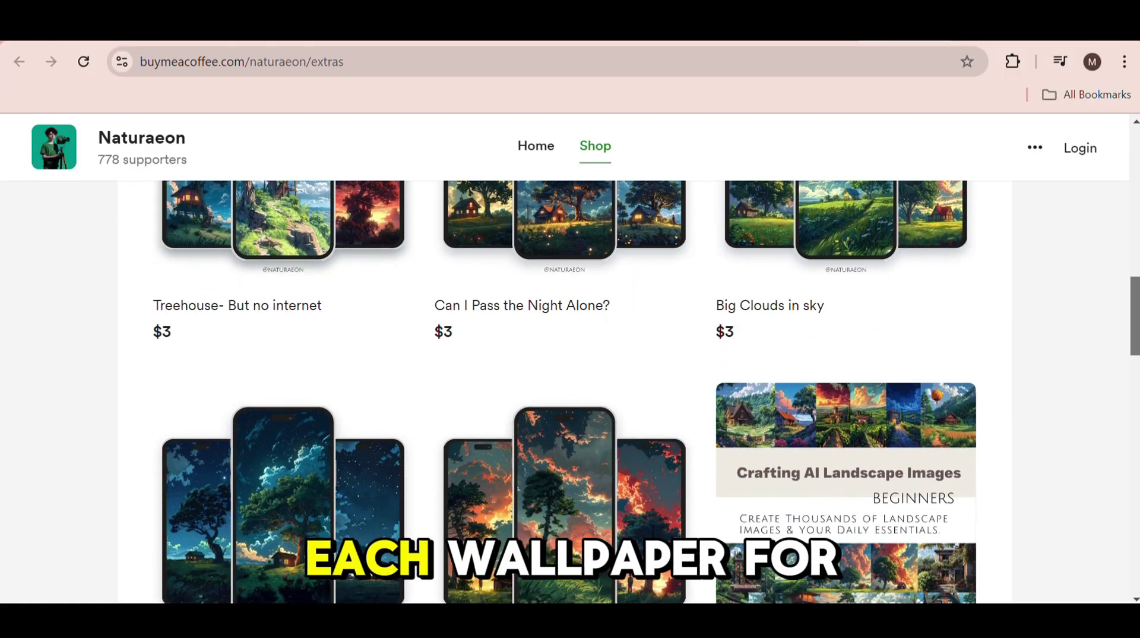
{"action": "scroll", "coordinate": [1136, 401], "scroll_direction": "down", "scroll_amount": 5}
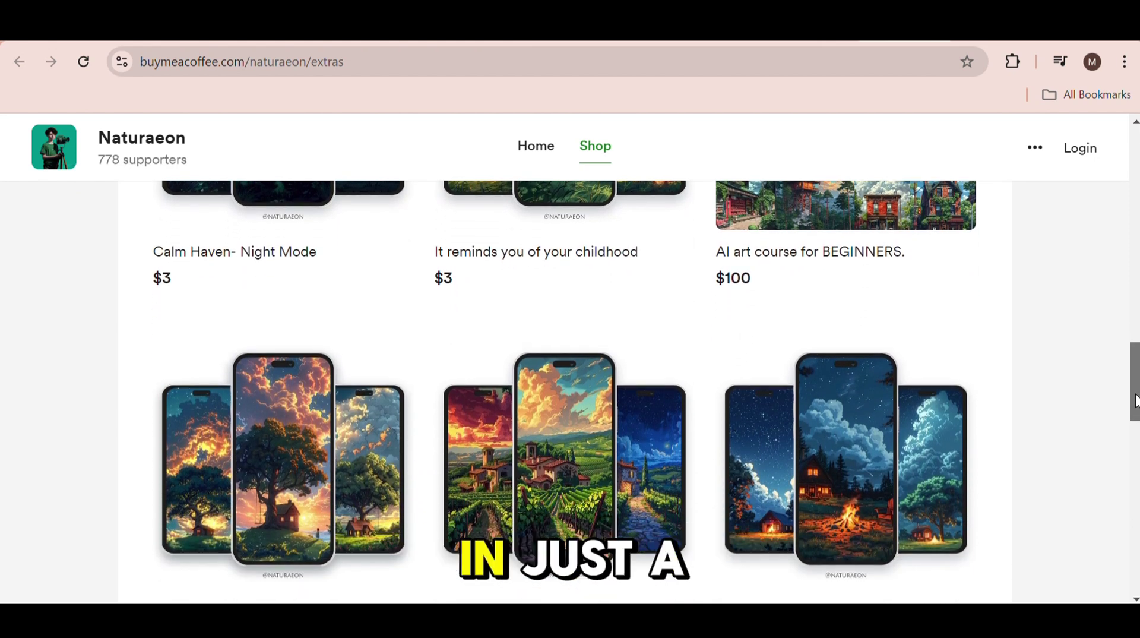
{"action": "left_click_drag", "start_coordinate": [1136, 401], "coordinate": [1127, 530]}
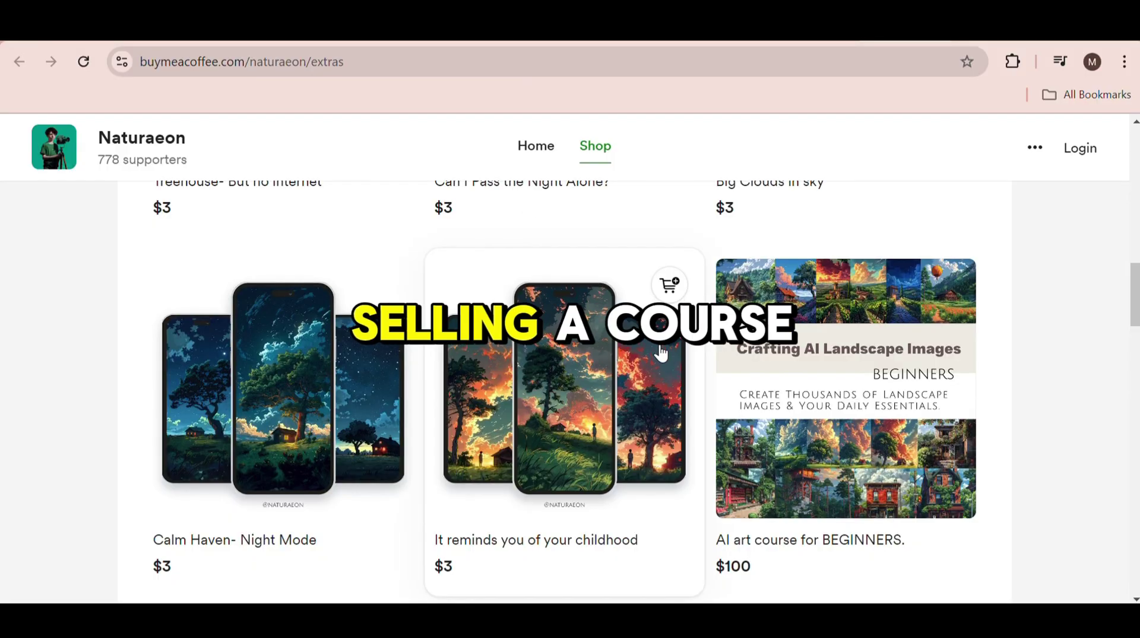
Open the "AI art course for BEGINNERS." listing, highlight its title and read the start of the description
{"action": "left_click", "coordinate": [813, 409]}
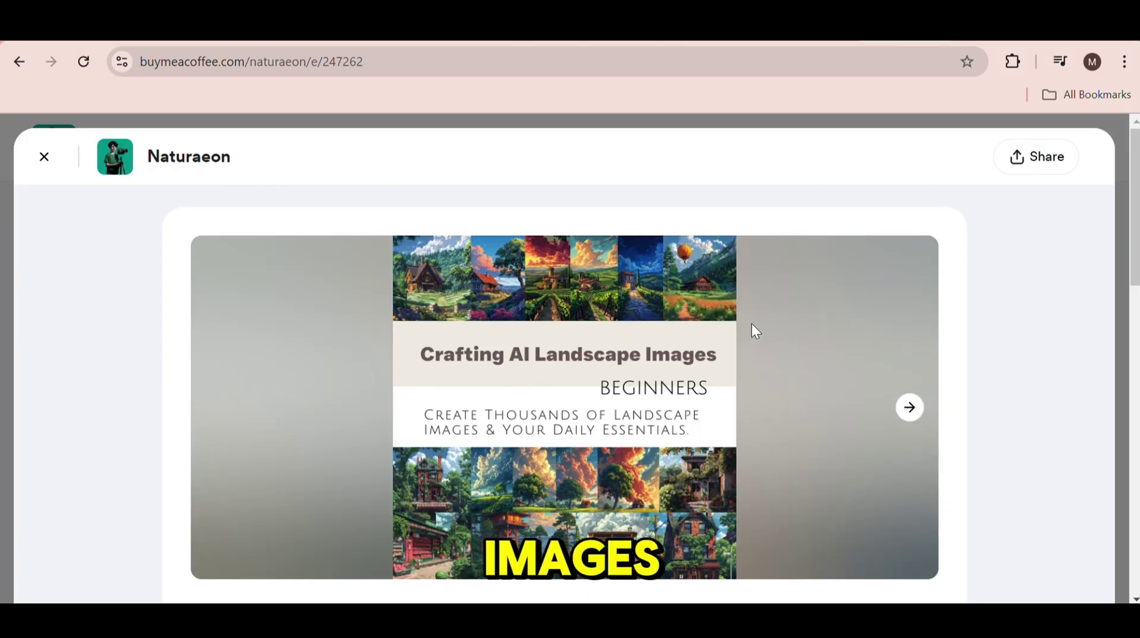
{"action": "scroll", "coordinate": [675, 307], "scroll_direction": "down", "scroll_amount": 2}
{"action": "scroll", "coordinate": [832, 325], "scroll_direction": "down", "scroll_amount": 2}
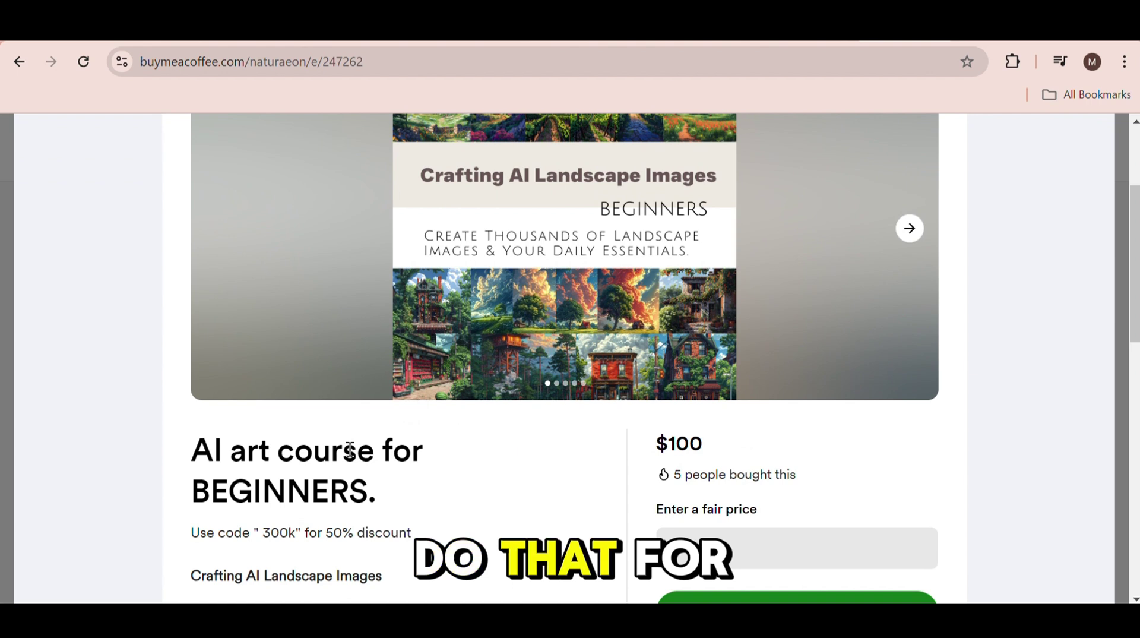
{"action": "left_click_drag", "start_coordinate": [192, 456], "coordinate": [350, 476]}
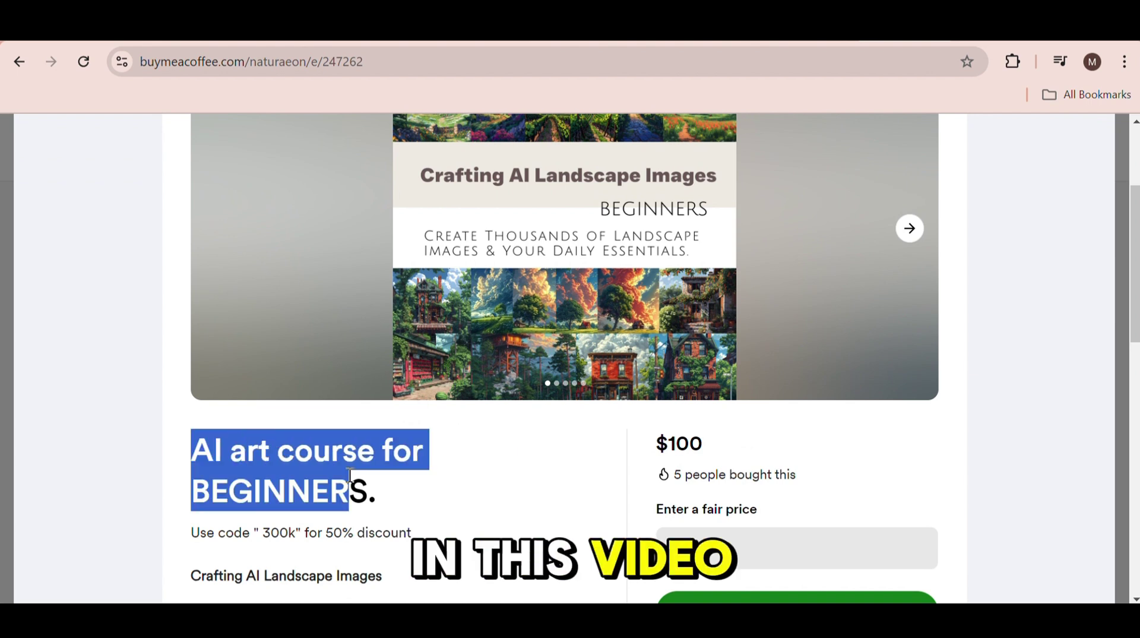
{"action": "left_click", "coordinate": [444, 448]}
{"action": "scroll", "coordinate": [458, 428], "scroll_direction": "down", "scroll_amount": 3}
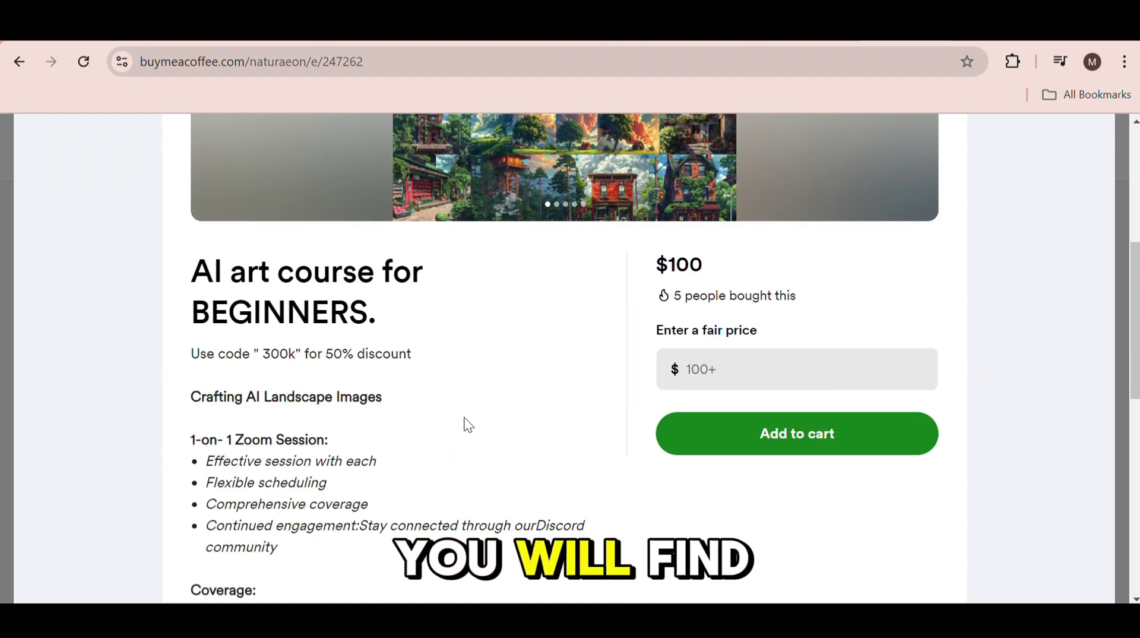
{"action": "scroll", "coordinate": [468, 424], "scroll_direction": "up", "scroll_amount": 4}
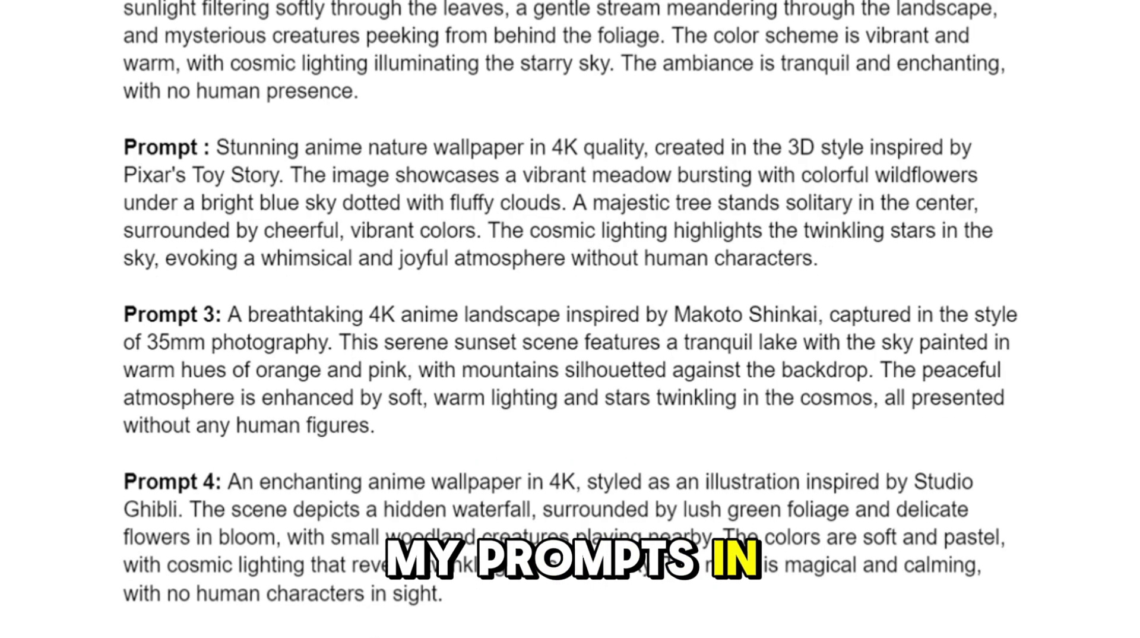
Skim the document of anime wallpaper prompts, then highlight the custom art and wallpaper lines in the naturaeon Instagram bio
{"action": "scroll", "coordinate": [570, 321], "scroll_direction": "down", "scroll_amount": 6}
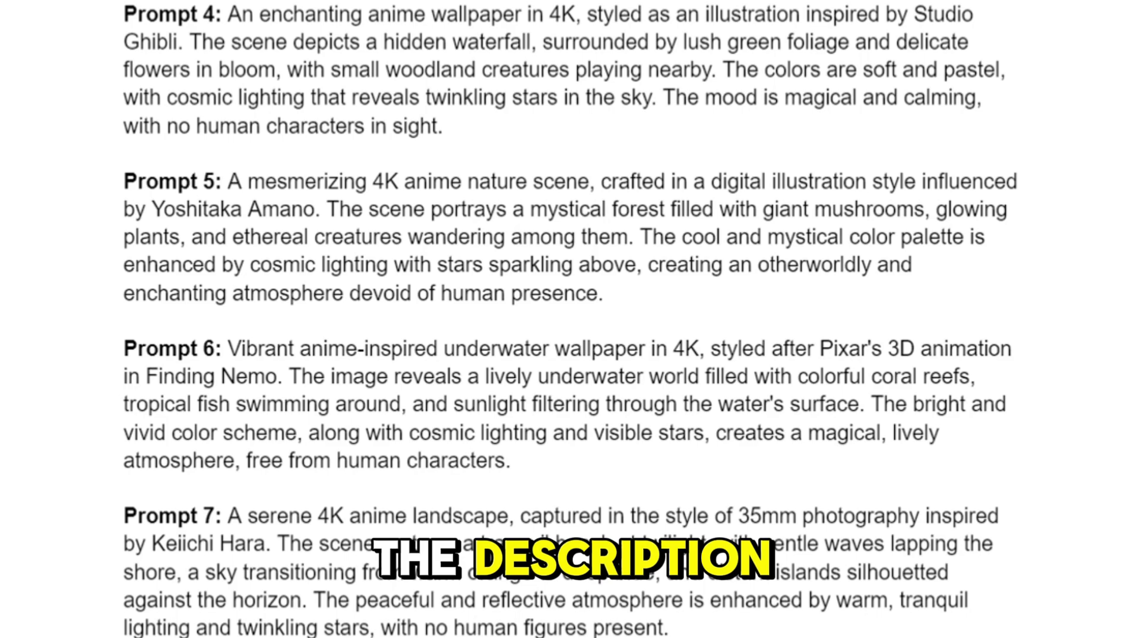
{"action": "scroll", "coordinate": [570, 320], "scroll_direction": "down", "scroll_amount": 7}
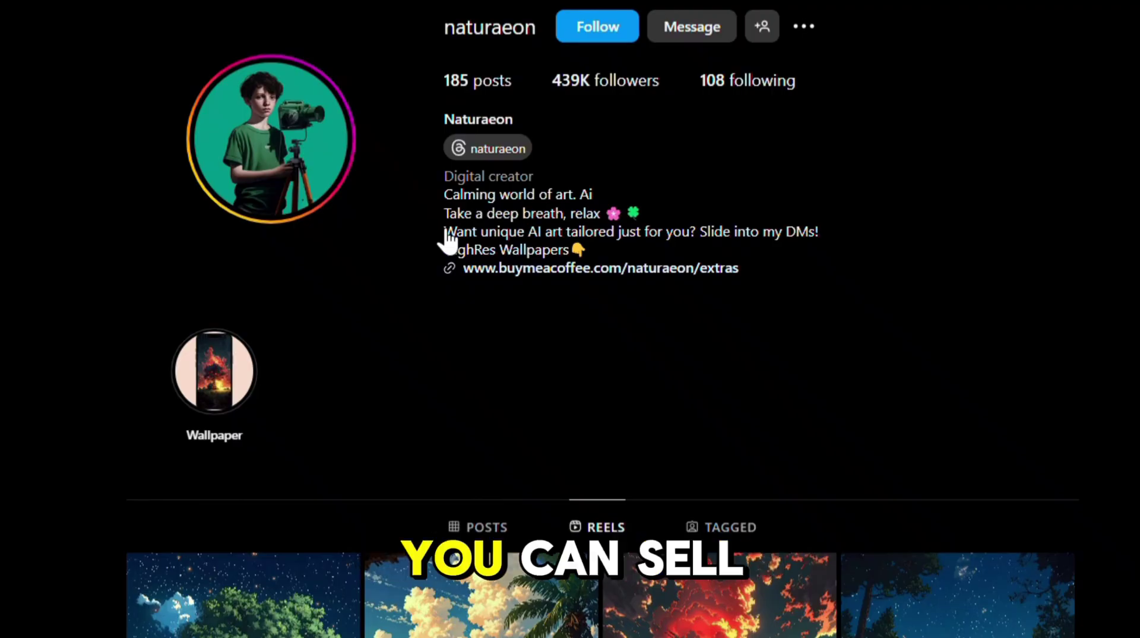
{"action": "left_click_drag", "start_coordinate": [444, 230], "coordinate": [560, 256]}
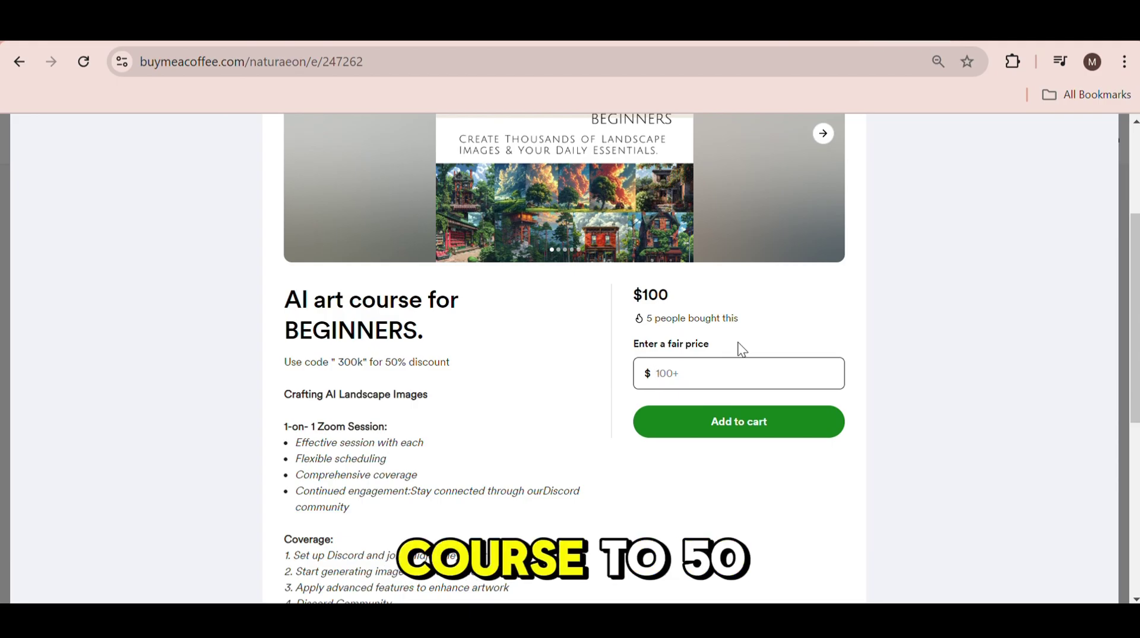
Read the beginner AI art course's session details and coverage list, then close it and return to the shop listings
{"action": "scroll", "coordinate": [739, 349], "scroll_direction": "down", "scroll_amount": 1}
{"action": "scroll", "coordinate": [739, 350], "scroll_direction": "down", "scroll_amount": 1}
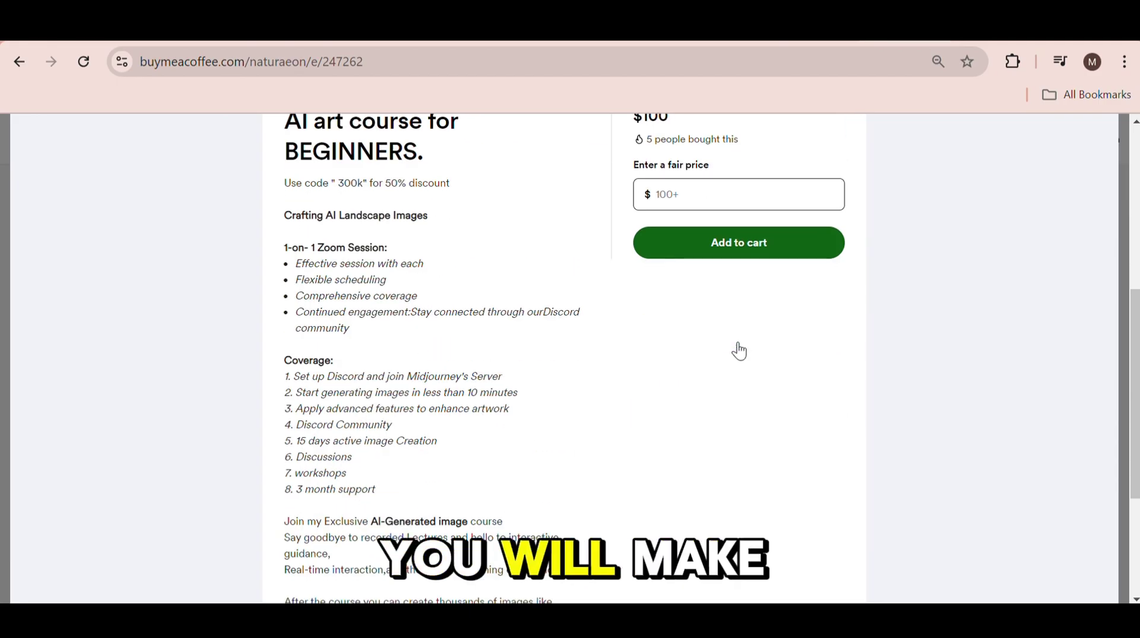
{"action": "scroll", "coordinate": [740, 350], "scroll_direction": "down", "scroll_amount": 3}
{"action": "scroll", "coordinate": [742, 342], "scroll_direction": "up", "scroll_amount": 7}
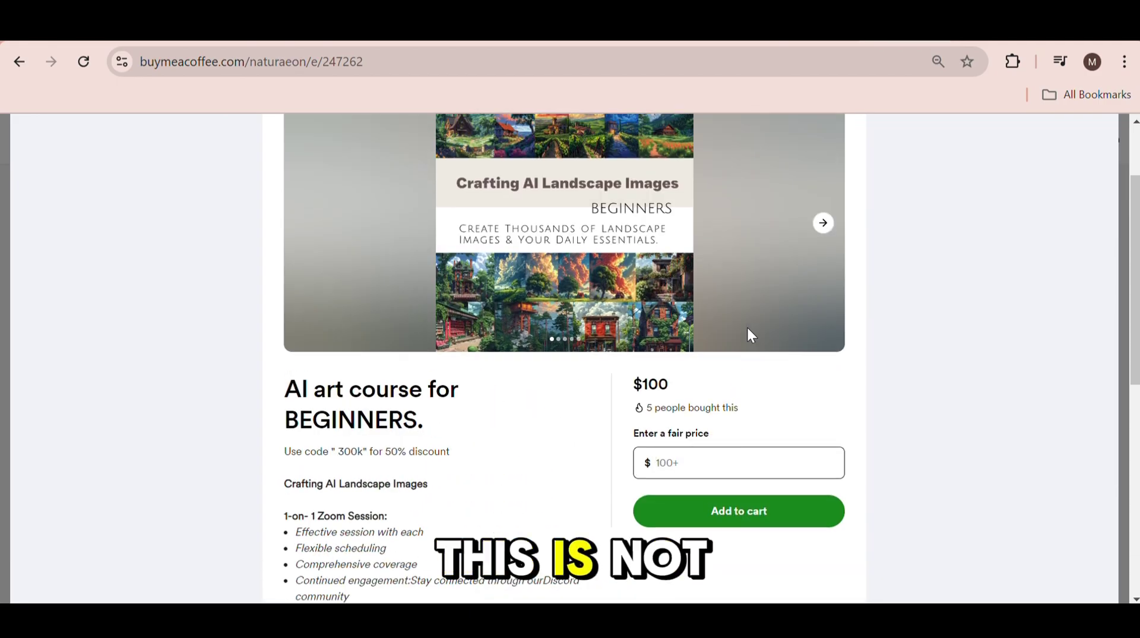
{"action": "scroll", "coordinate": [748, 329], "scroll_direction": "up", "scroll_amount": 2}
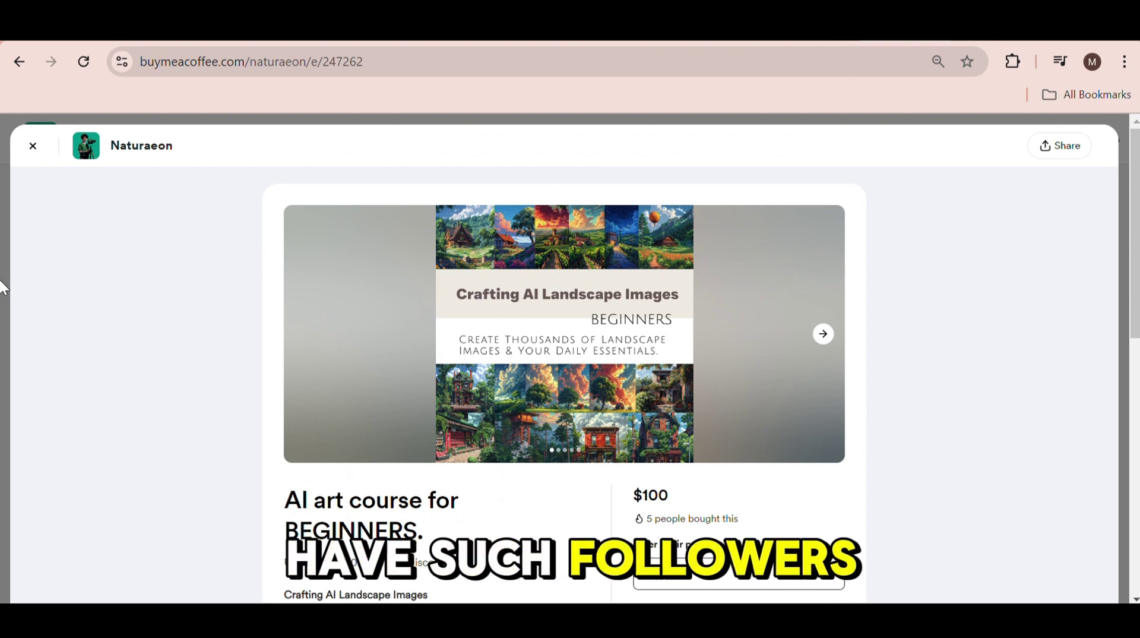
{"action": "left_click", "coordinate": [33, 147]}
{"action": "scroll", "coordinate": [540, 356], "scroll_direction": "down", "scroll_amount": 2}
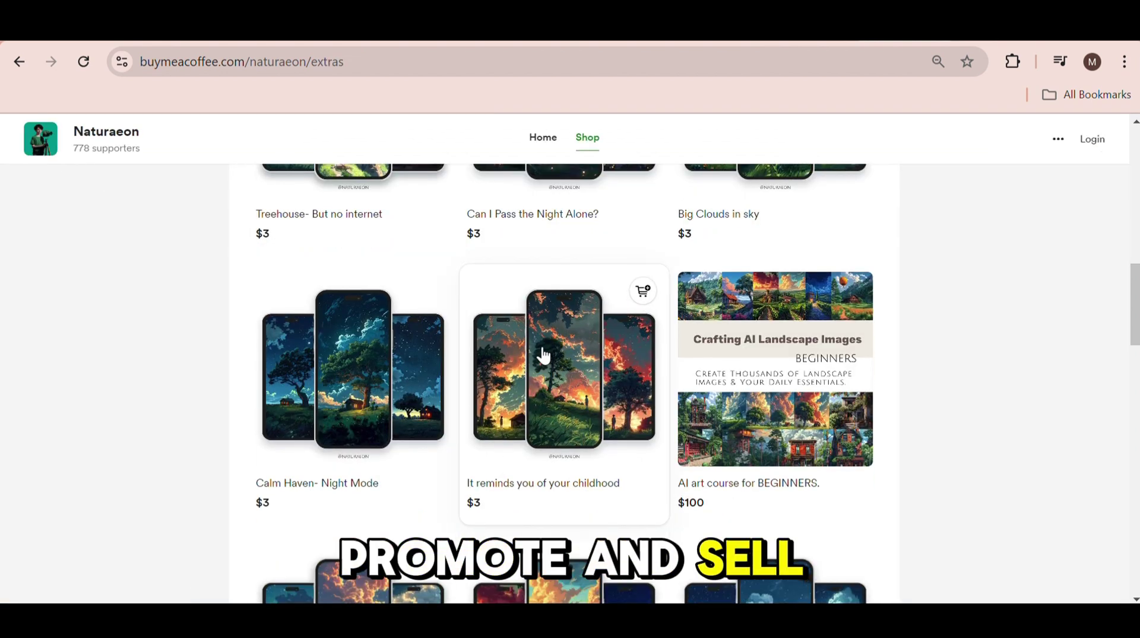